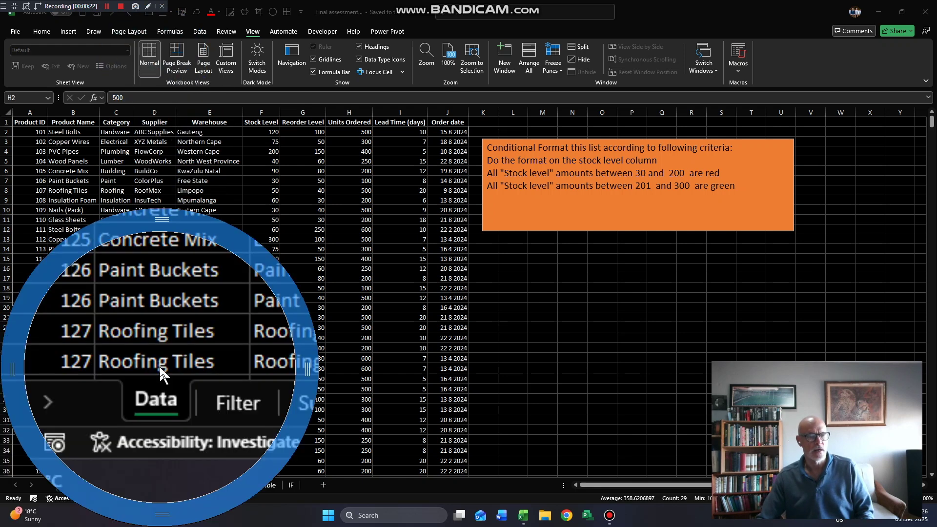
# Examine the worksheet tabs and the conditional formatting criteria note on the Data sheet with the magnifier.
pyautogui.moveTo(307, 368); pyautogui.dragTo(393, 376)
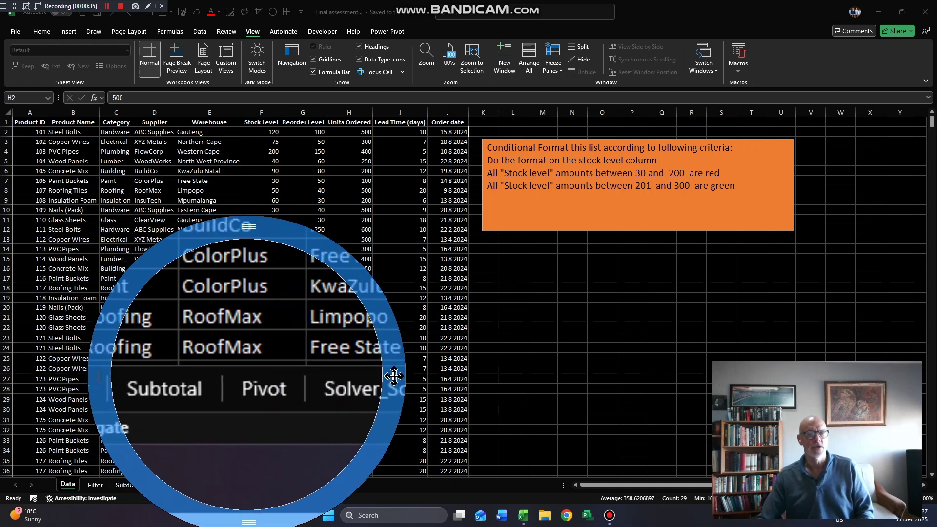
pyautogui.moveTo(394, 376); pyautogui.dragTo(491, 377)
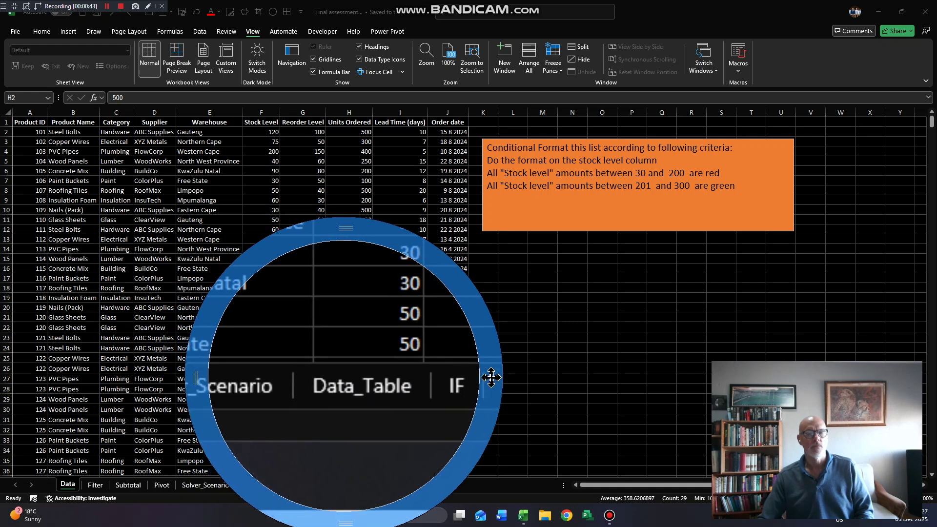
pyautogui.moveTo(491, 377); pyautogui.dragTo(303, 369)
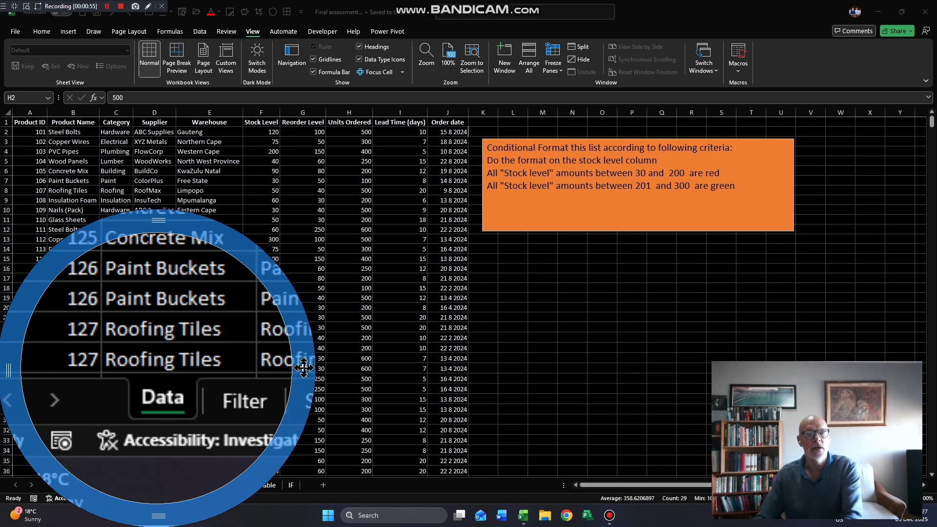
pyautogui.press('super+Escape')
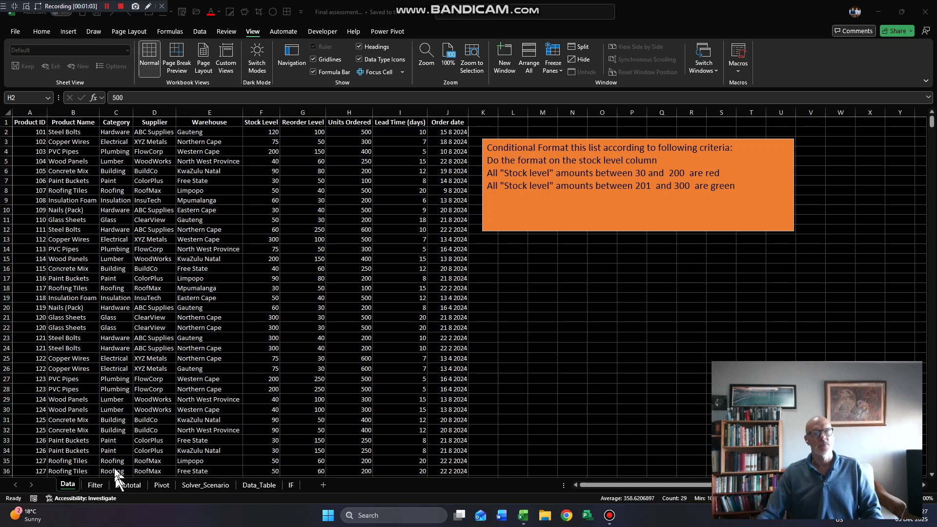
pyautogui.press('super+shift+h')
pyautogui.click(529, 143)
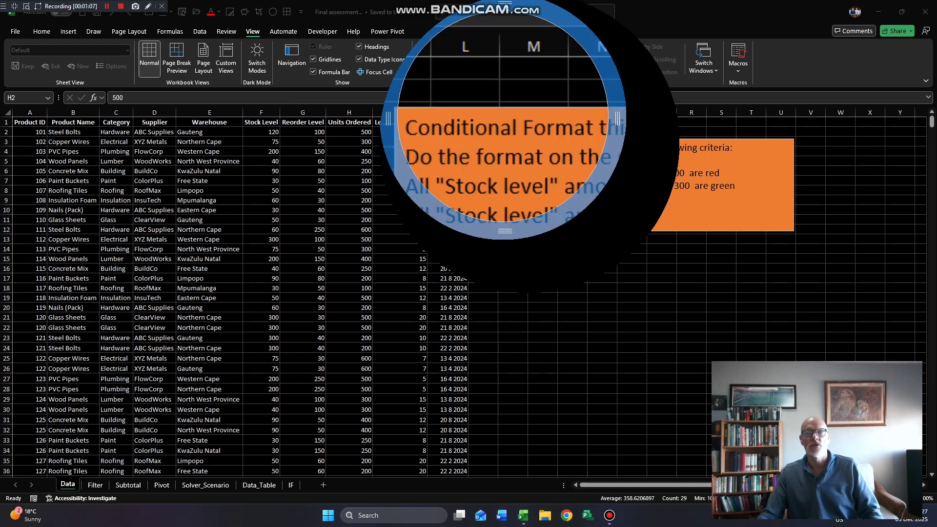
pyautogui.moveTo(528, 309); pyautogui.dragTo(554, 333)
pyautogui.click(555, 217)
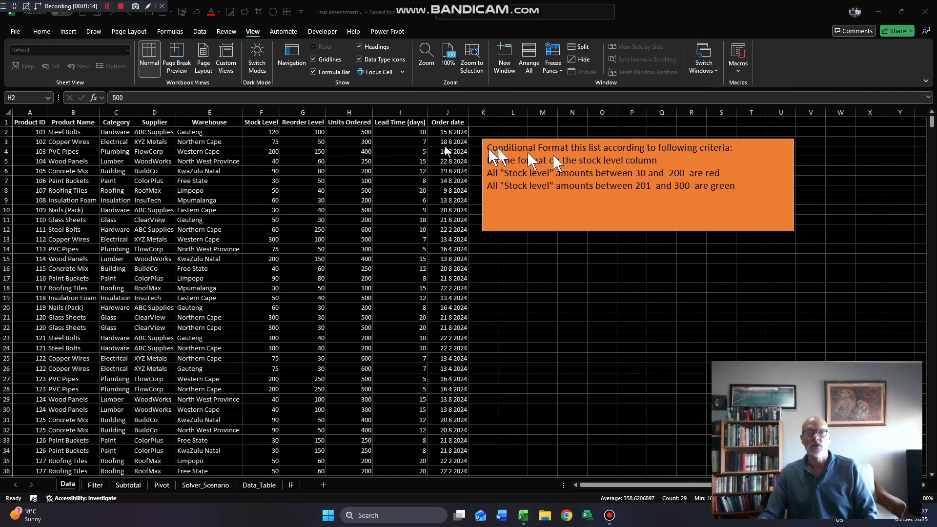
# Select all Stock Level values on the Data sheet, from F2 down to the last entry in the column.
pyautogui.click(256, 126)
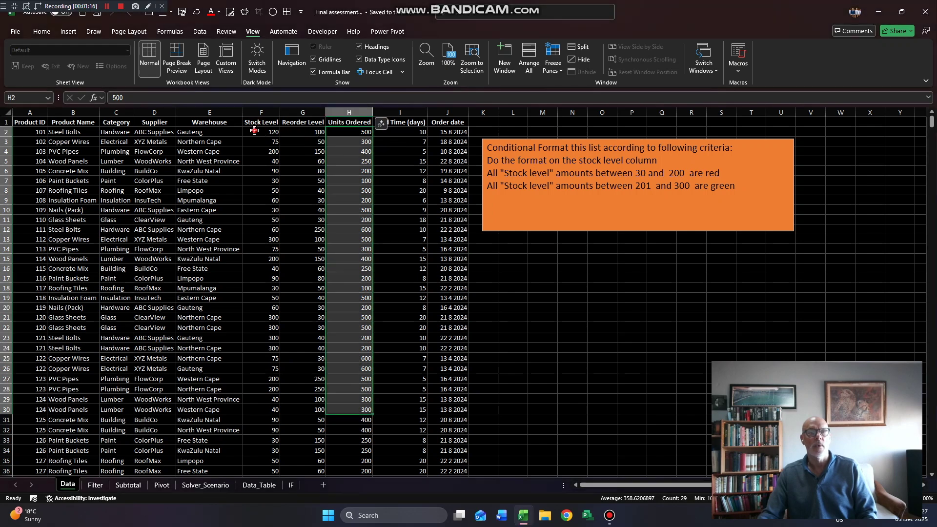
pyautogui.click(255, 130)
pyautogui.hotkey('ctrl', 'shift', 'Down')
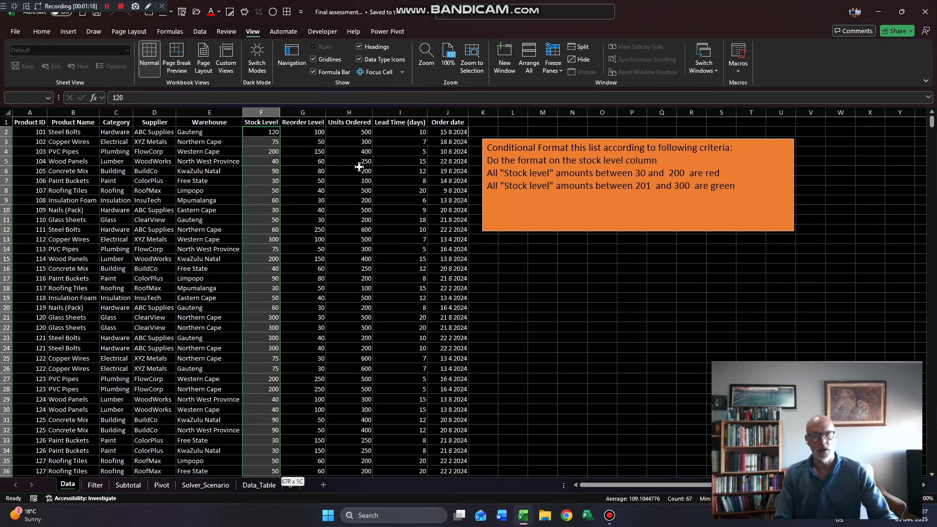
pyautogui.scroll(3, 568, 317)
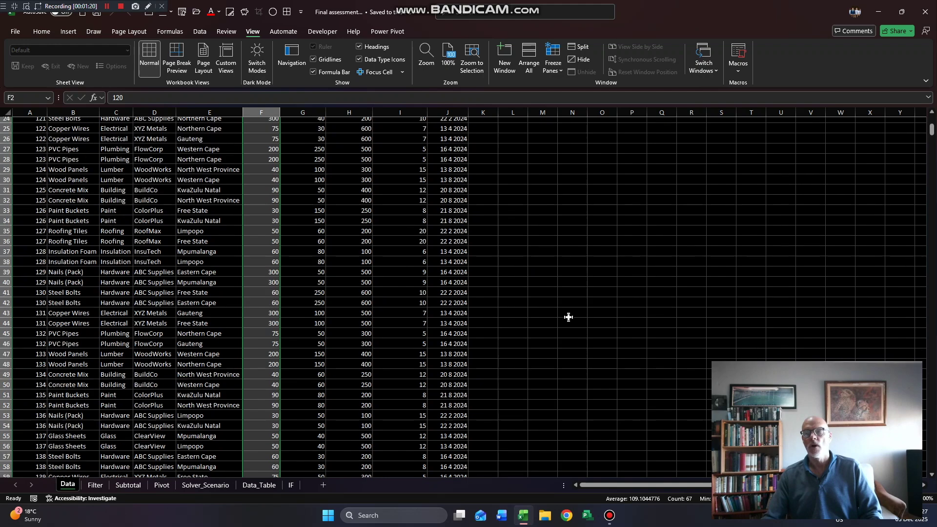
pyautogui.scroll(8, 568, 318)
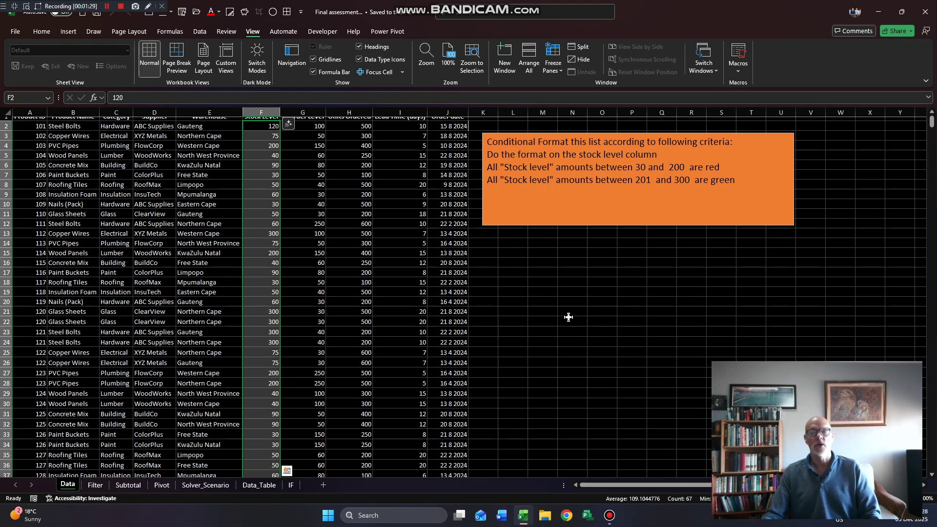
# Start a new conditional formatting rule for the Stock Level values that formats only cells with a value between 30 and 200.
pyautogui.click(41, 31)
pyautogui.click(450, 68)
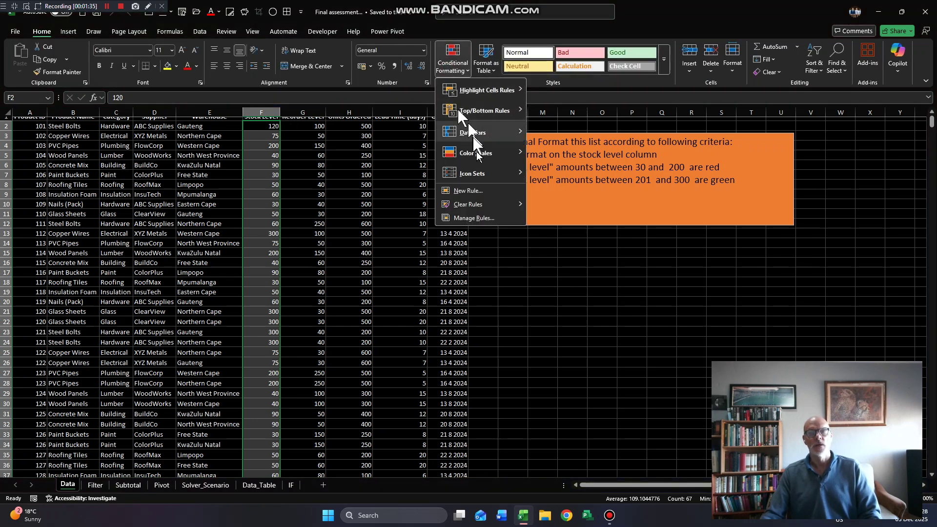
pyautogui.click(469, 191)
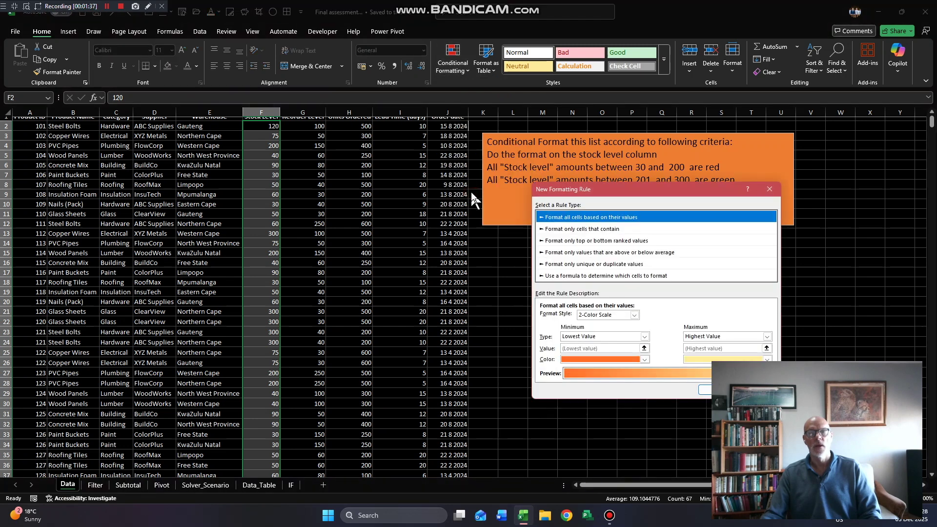
pyautogui.click(571, 229)
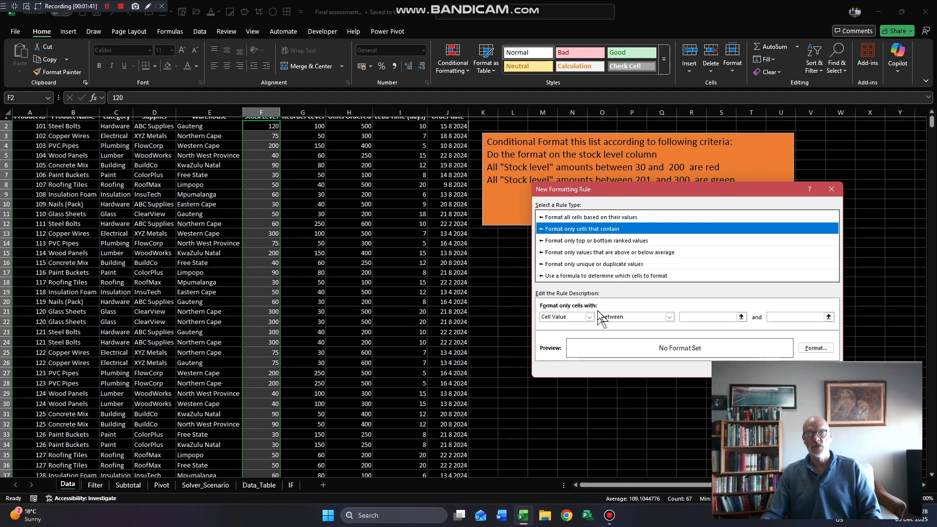
pyautogui.click(695, 317)
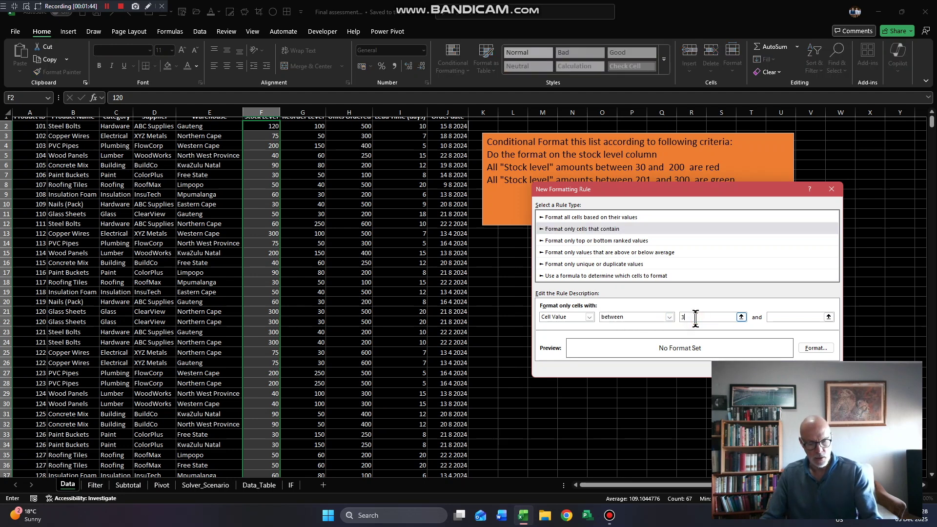
pyautogui.write('30')
pyautogui.click(781, 317)
pyautogui.write('2')
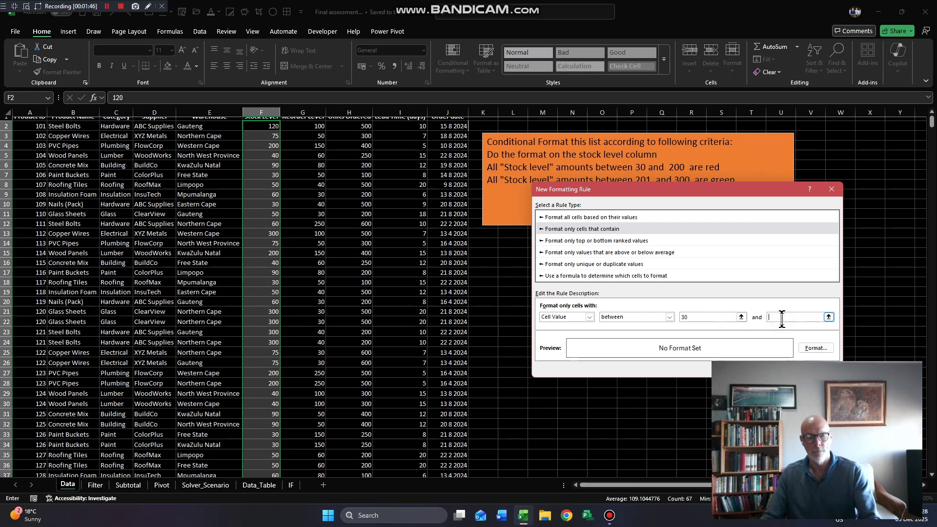
pyautogui.write('00')
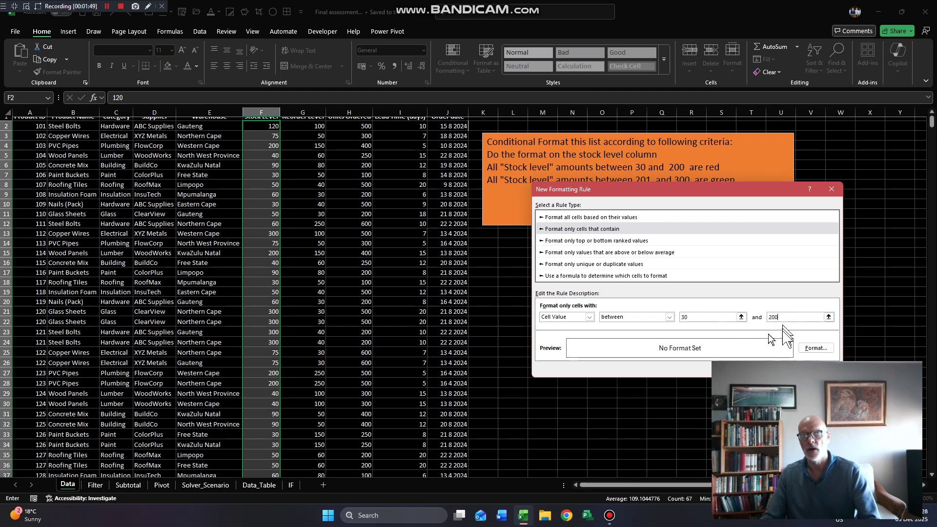
# Give the 30 to 200 rule a green fill and white font colour, and apply it to the Stock Level values.
pyautogui.click(812, 348)
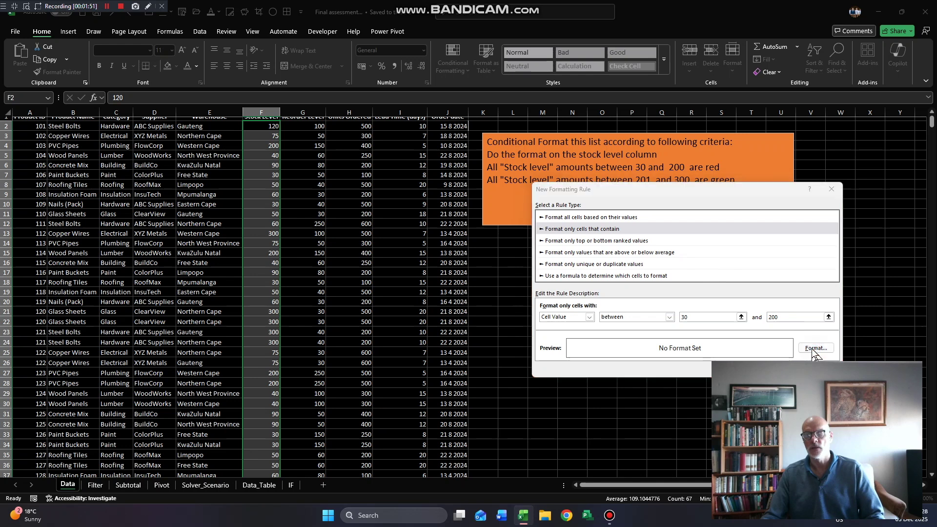
pyautogui.click(625, 172)
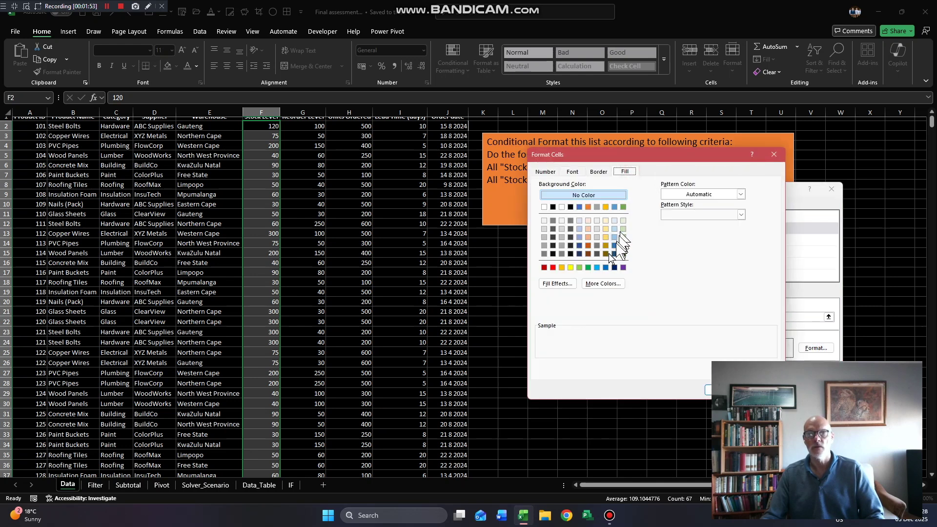
pyautogui.click(588, 268)
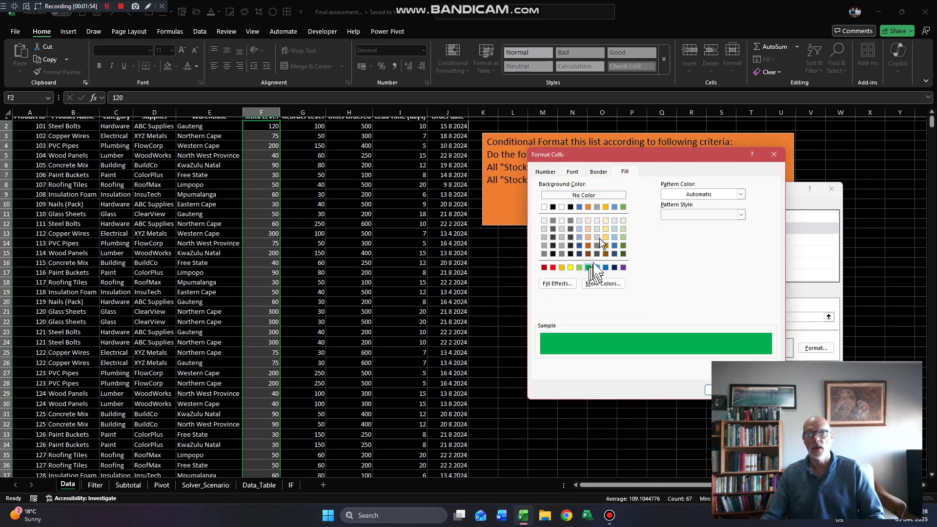
pyautogui.click(572, 171)
pyautogui.click(697, 253)
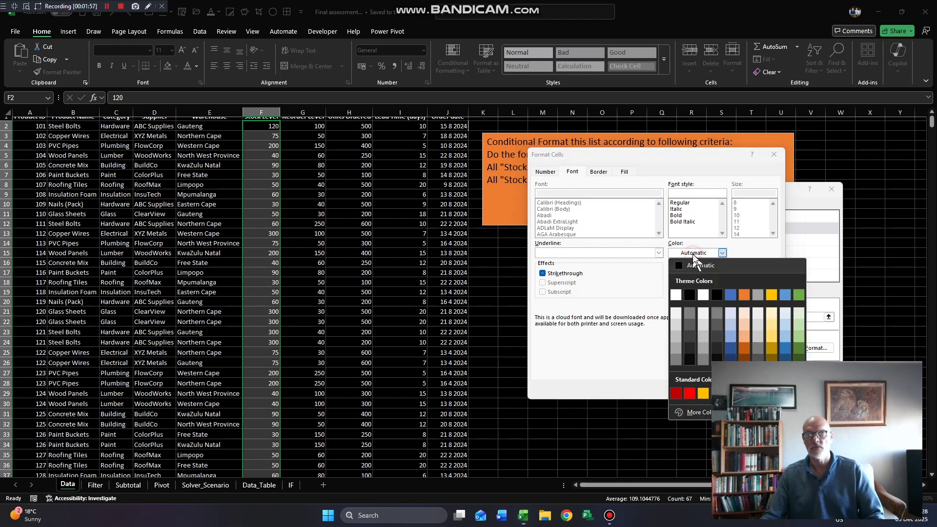
pyautogui.click(676, 295)
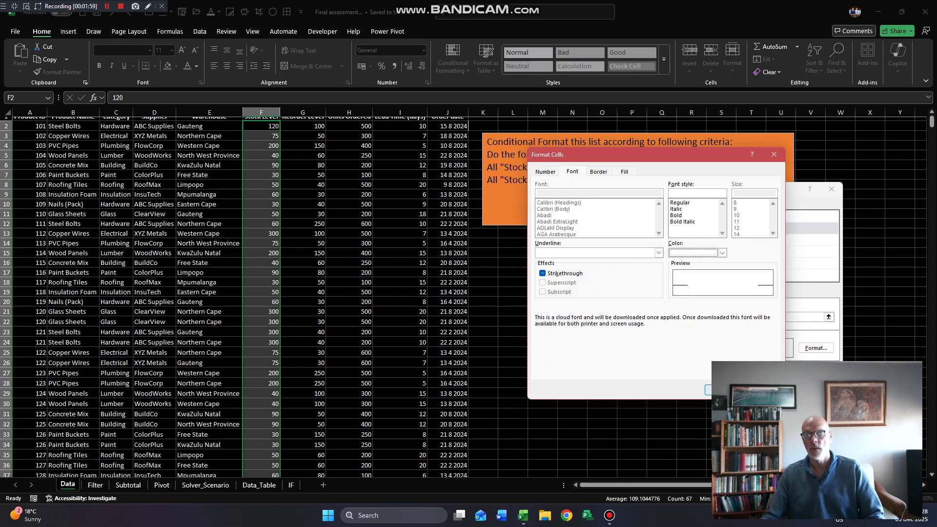
pyautogui.press('Return')
pyautogui.click(779, 365)
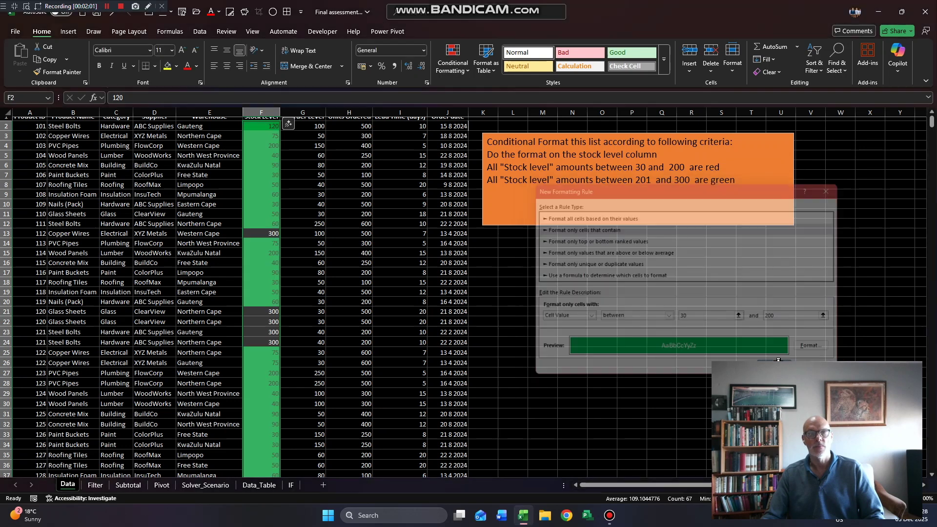
# Start a second conditional formatting rule for the Stock Level values that formats only cells with a value between 201 and 400.
pyautogui.click(442, 74)
pyautogui.click(474, 195)
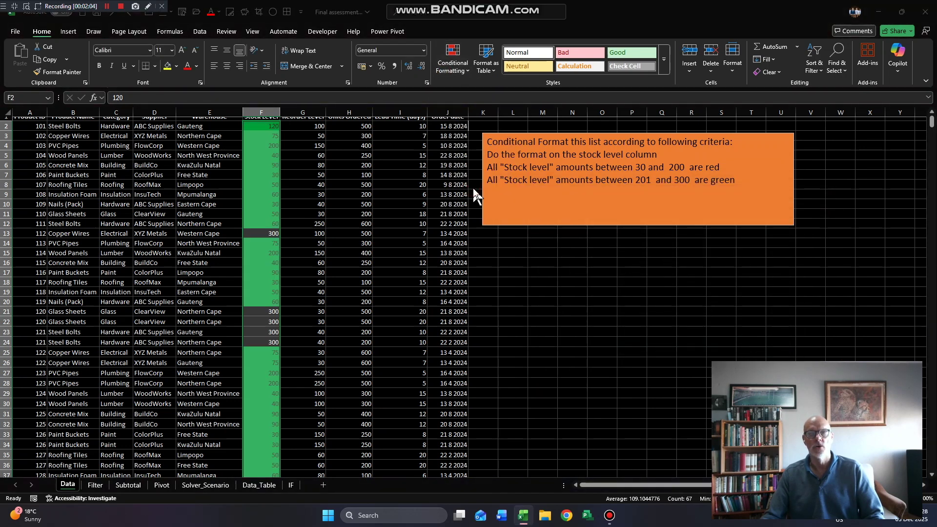
pyautogui.click(561, 219)
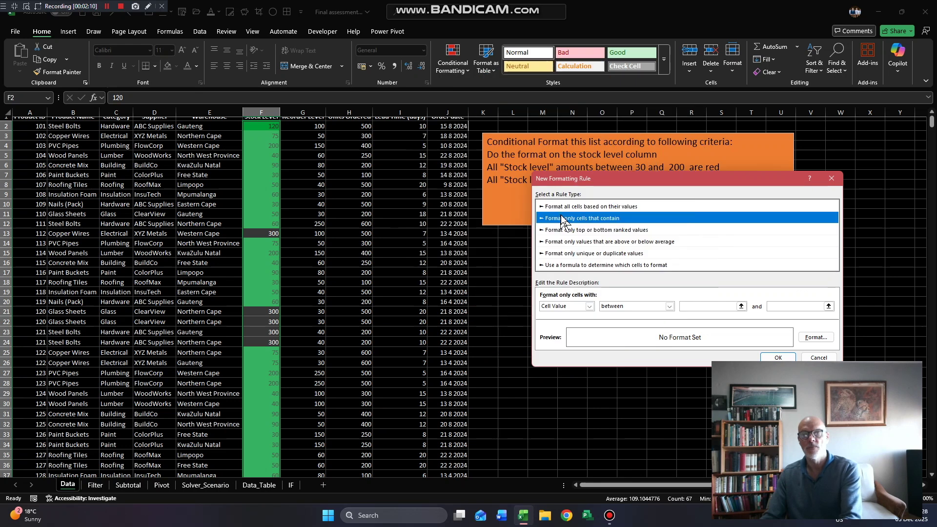
pyautogui.click(682, 306)
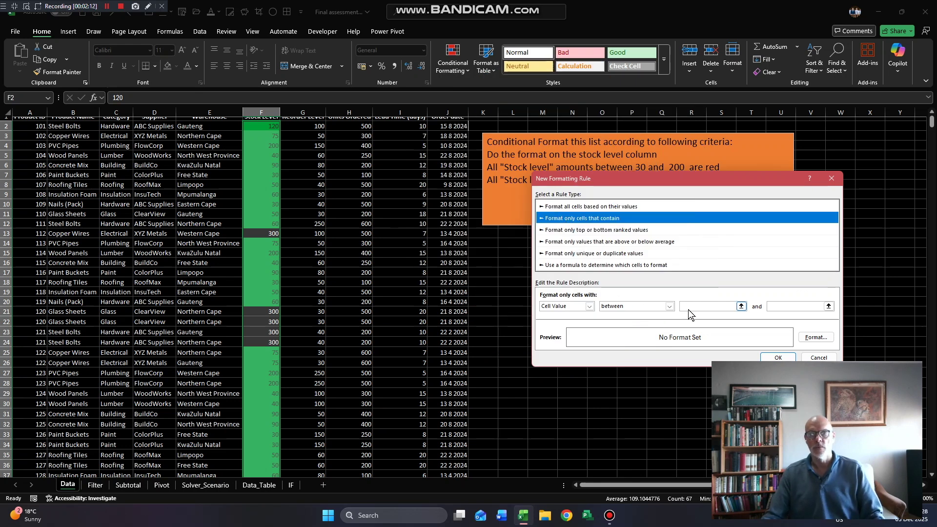
pyautogui.write('2')
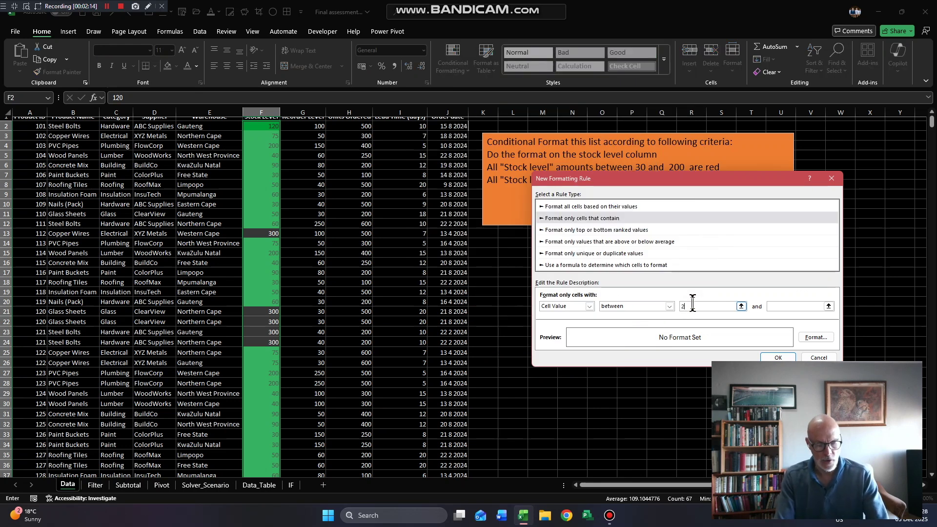
pyautogui.write('01')
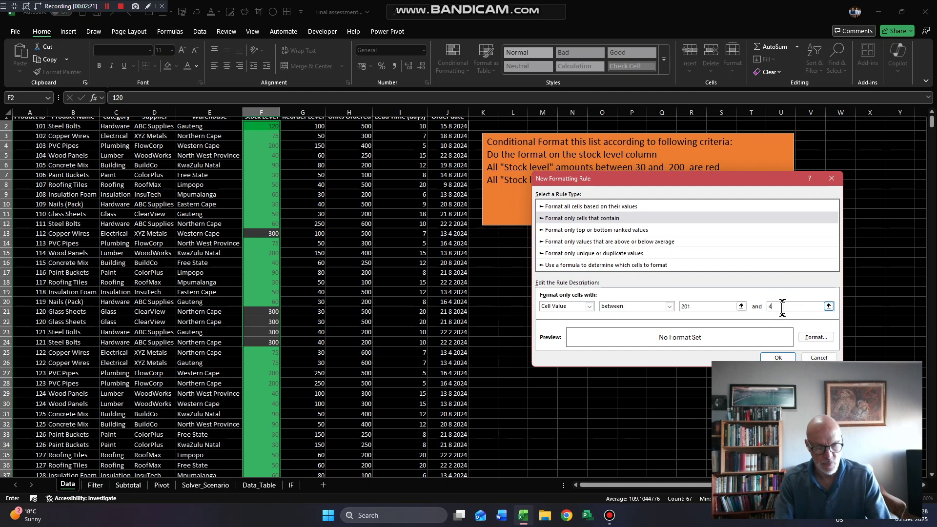
pyautogui.click(782, 308)
pyautogui.write('400')
# Give the 201 to 400 rule a red fill and white font colour, and apply it to the Stock Level values.
pyautogui.click(822, 338)
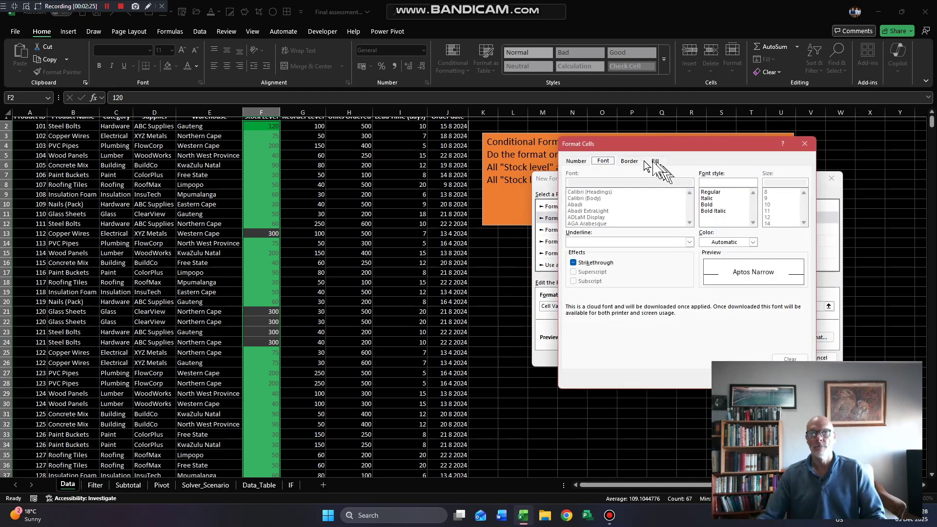
pyautogui.click(647, 163)
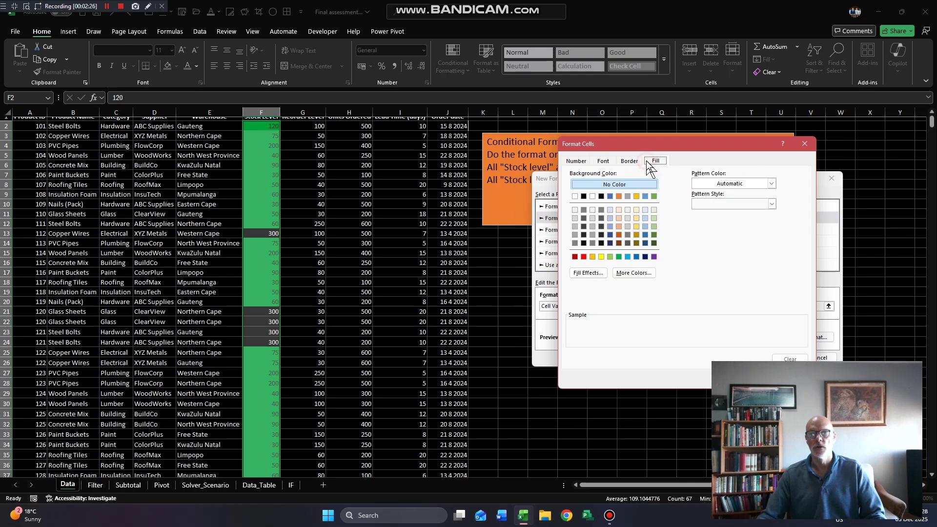
pyautogui.click(583, 257)
pyautogui.click(603, 161)
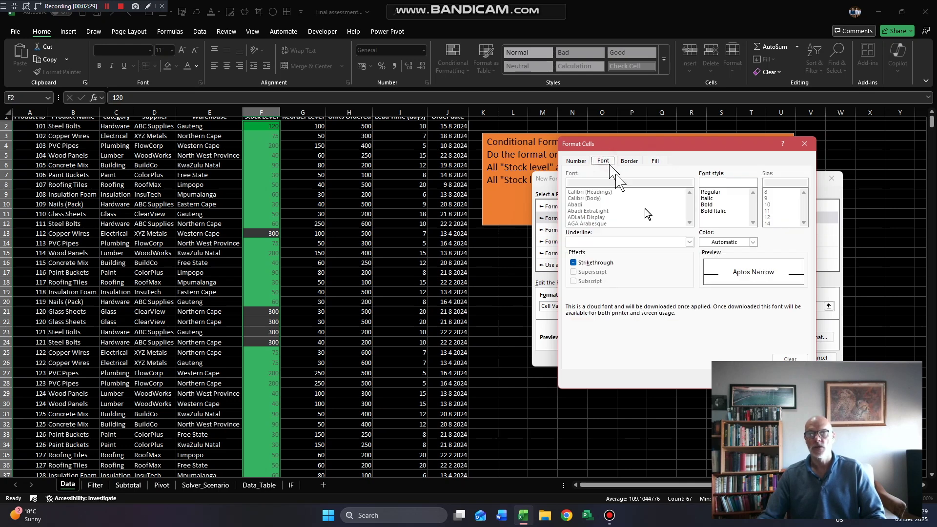
pyautogui.click(722, 243)
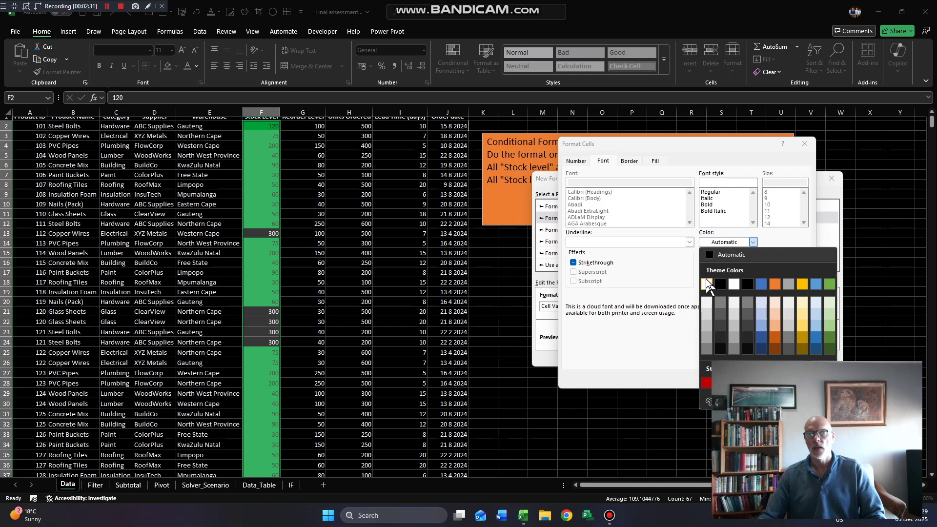
pyautogui.click(705, 281)
pyautogui.click(746, 377)
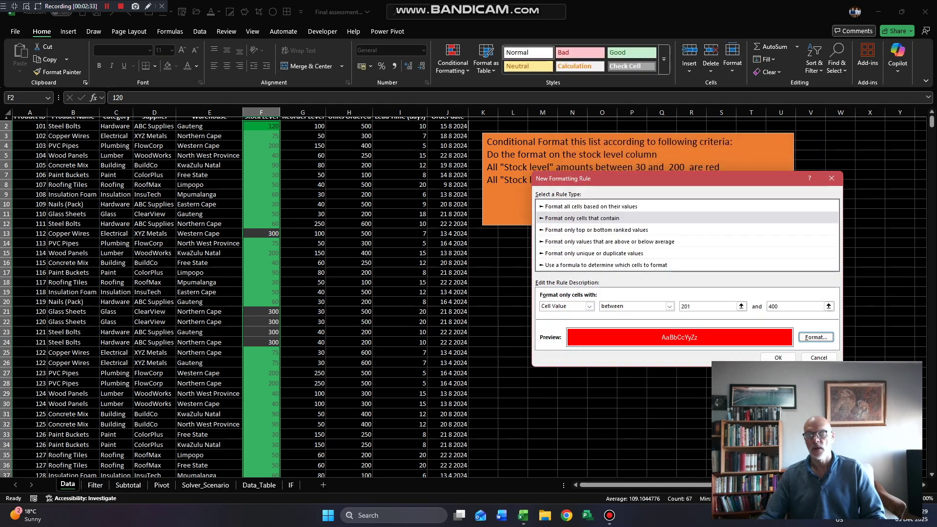
pyautogui.click(764, 356)
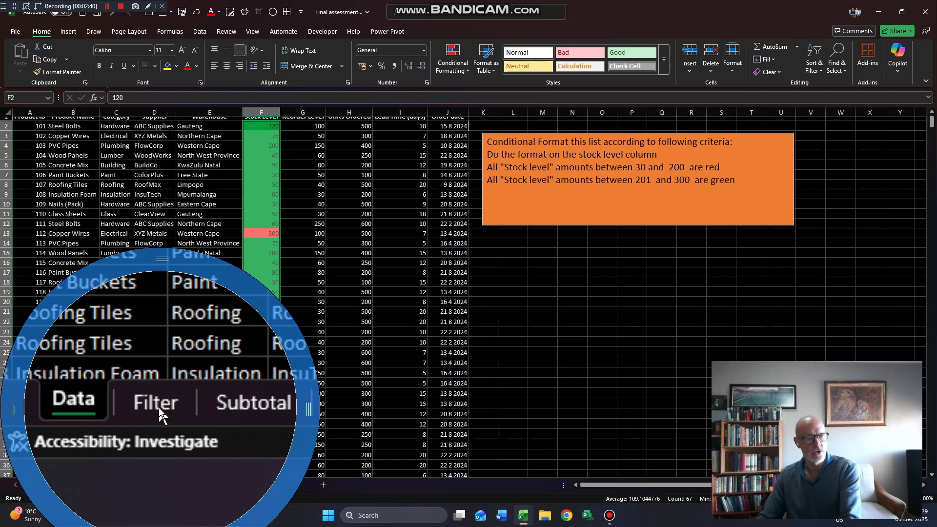
# Open the Filter sheet and select the first Units Ordered value in the order records.
pyautogui.click(96, 485)
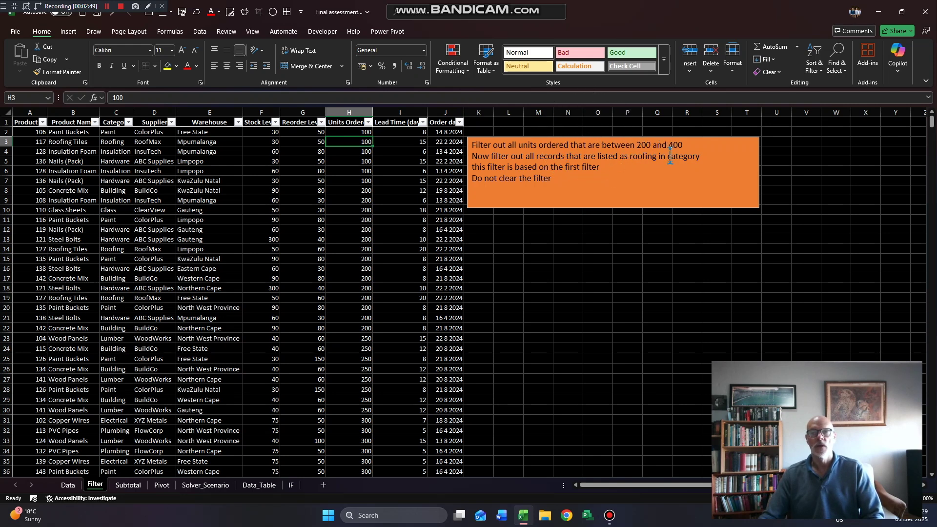
pyautogui.click(344, 132)
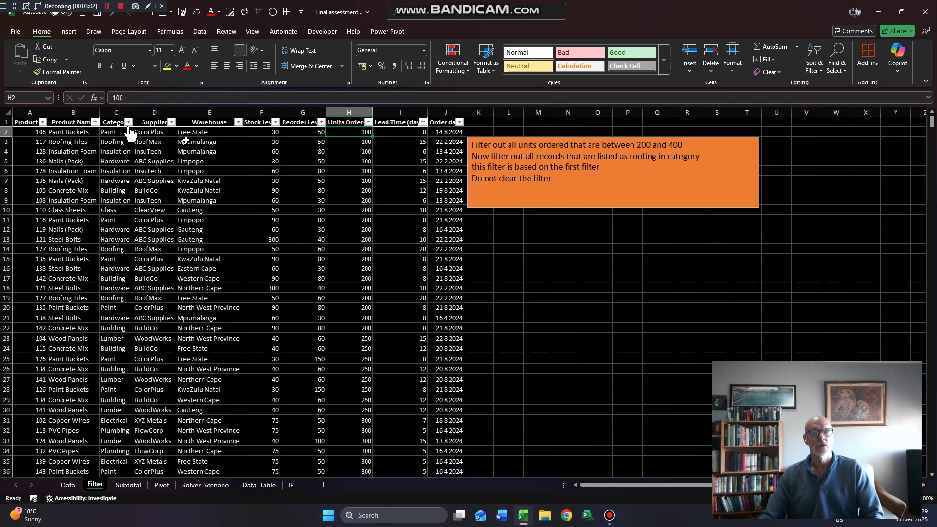
pyautogui.click(338, 120)
pyautogui.moveTo(483, 167); pyautogui.dragTo(256, 175)
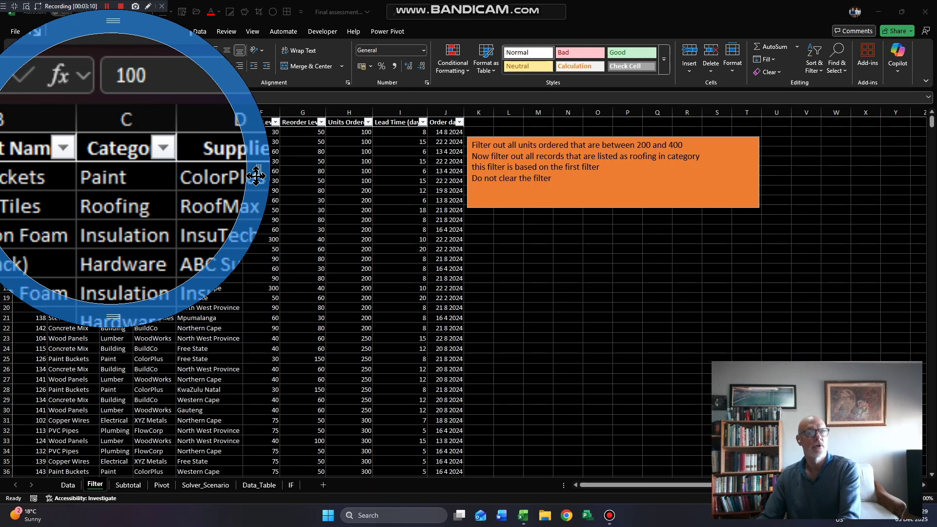
pyautogui.press('Escape')
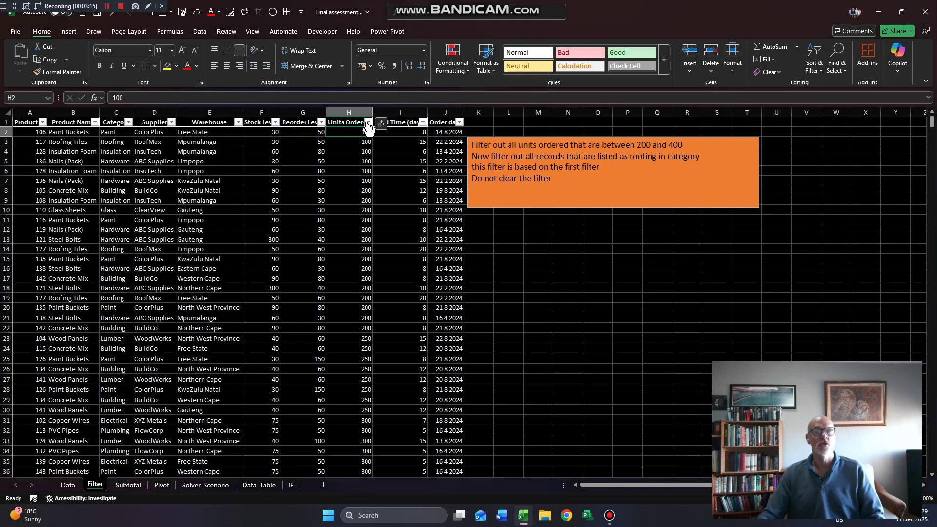
pyautogui.click(199, 33)
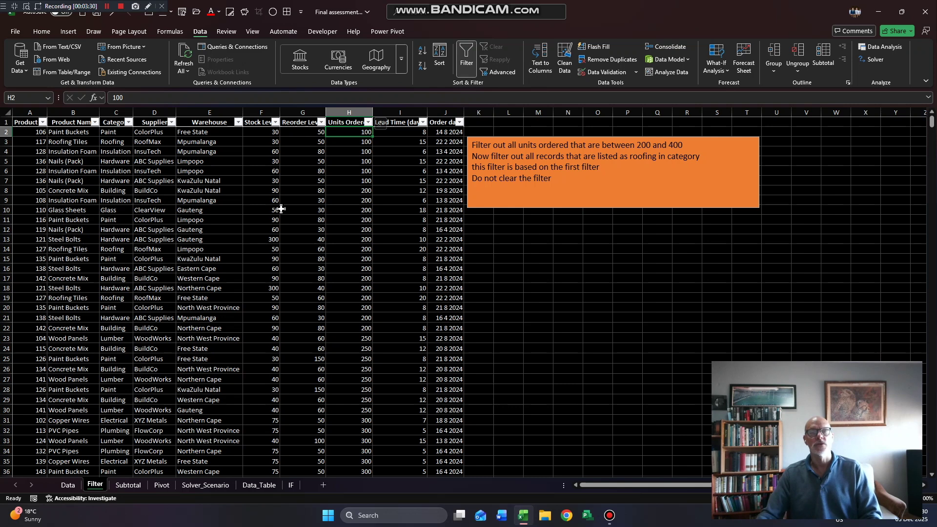
# Filter the Units Ordered column to show only records between 200 and 400.
pyautogui.click(367, 123)
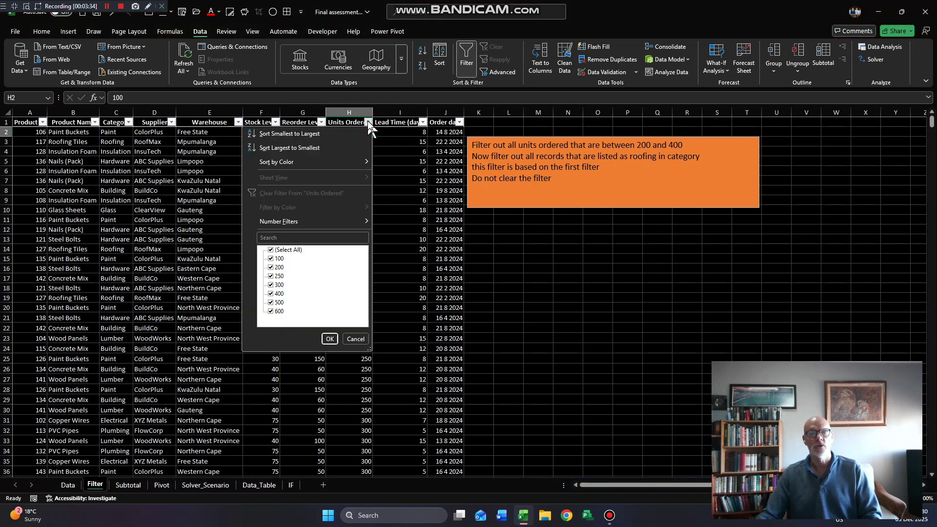
pyautogui.moveTo(288, 222)
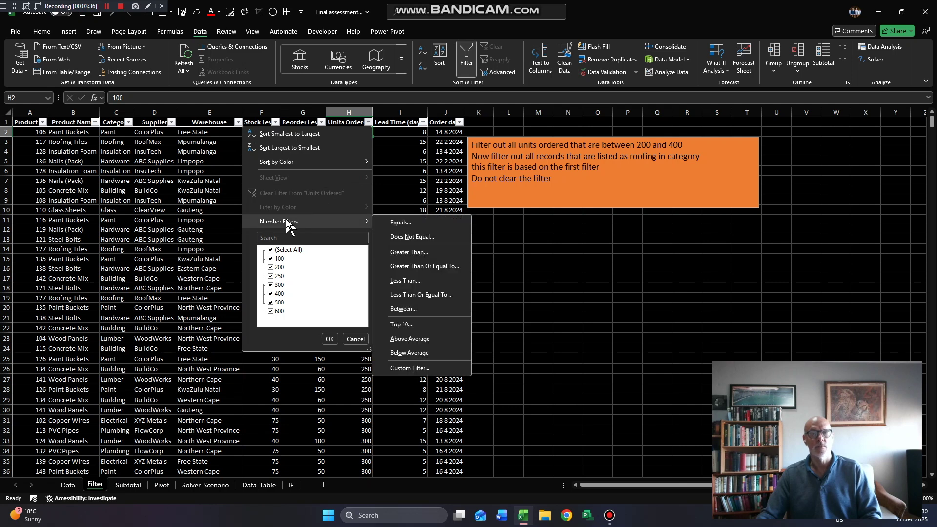
pyautogui.click(399, 309)
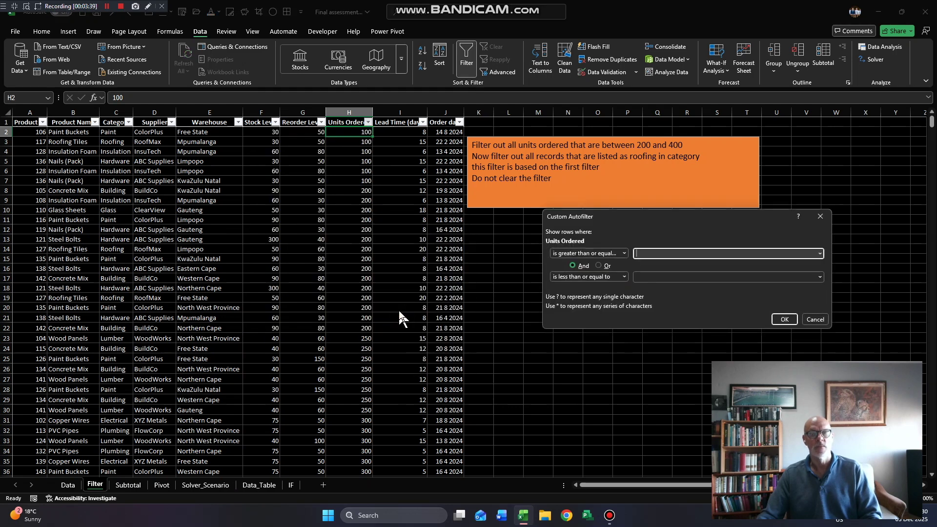
pyautogui.write('200')
pyautogui.click(647, 276)
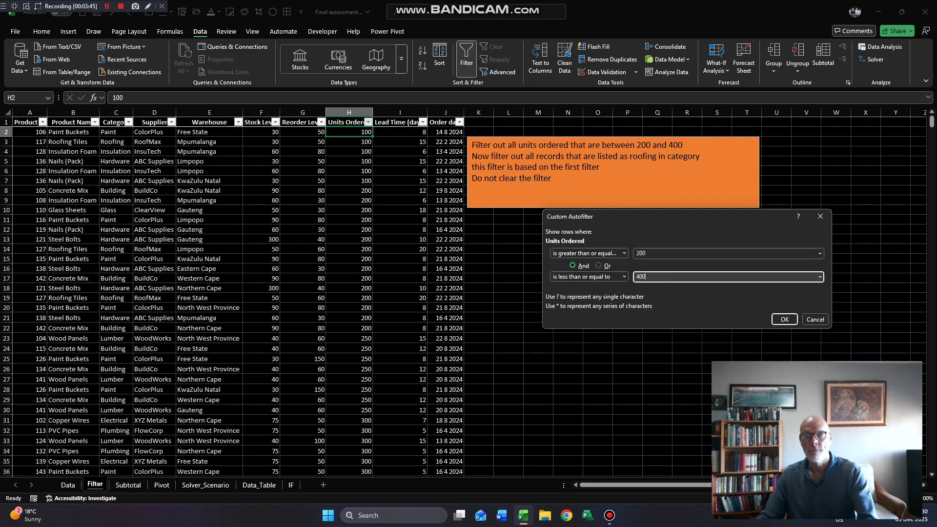
pyautogui.click(784, 319)
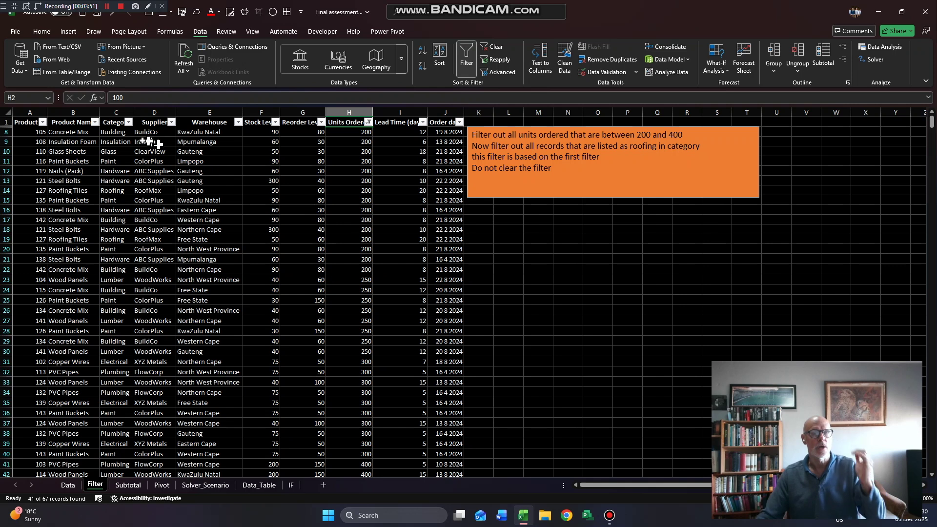
# Filter the already filtered records further so that only the Roofing category is shown.
pyautogui.click(129, 123)
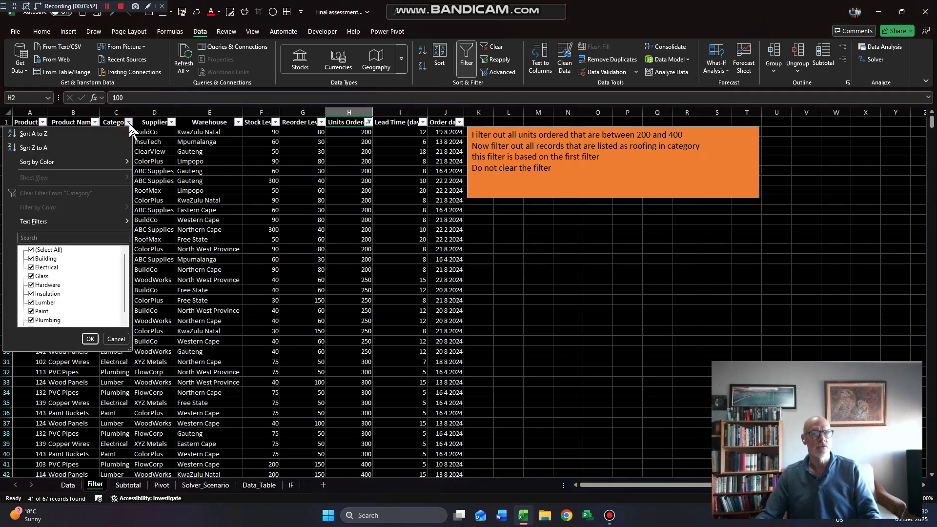
pyautogui.click(44, 250)
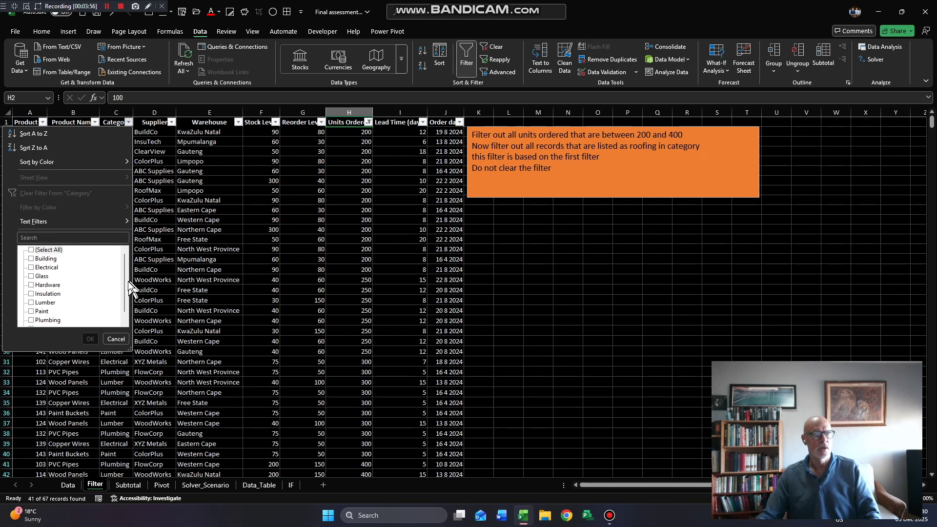
pyautogui.scroll(-1, 95, 296)
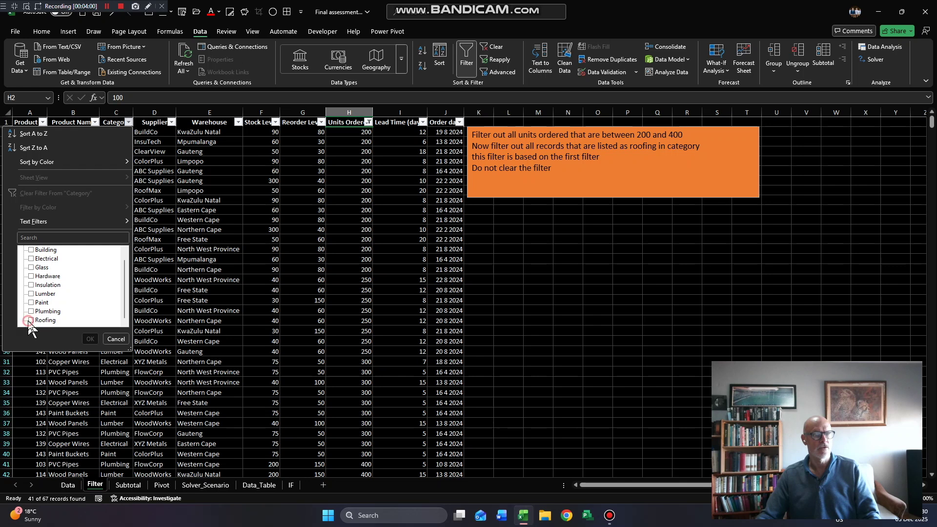
pyautogui.click(89, 338)
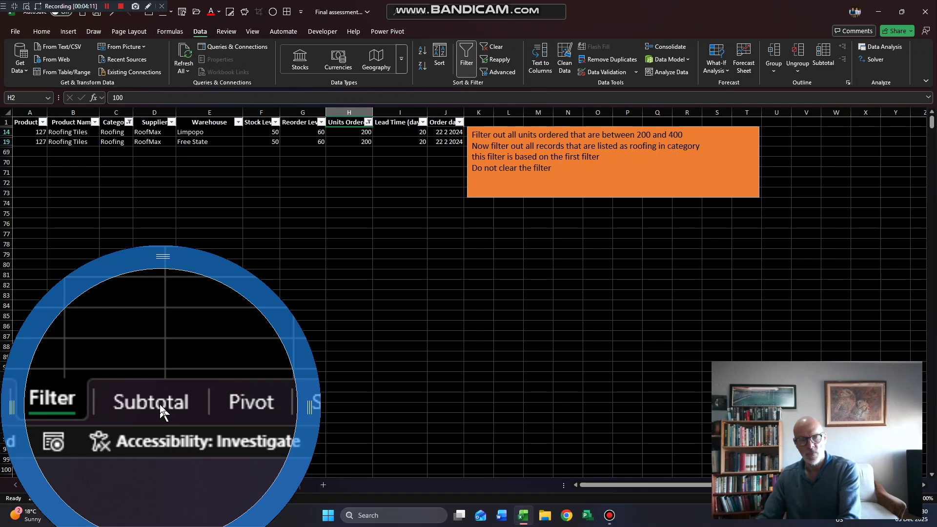
# Open the Subtotal sheet and examine the task note together with the Supplier and Units Ordered columns.
pyautogui.click(131, 486)
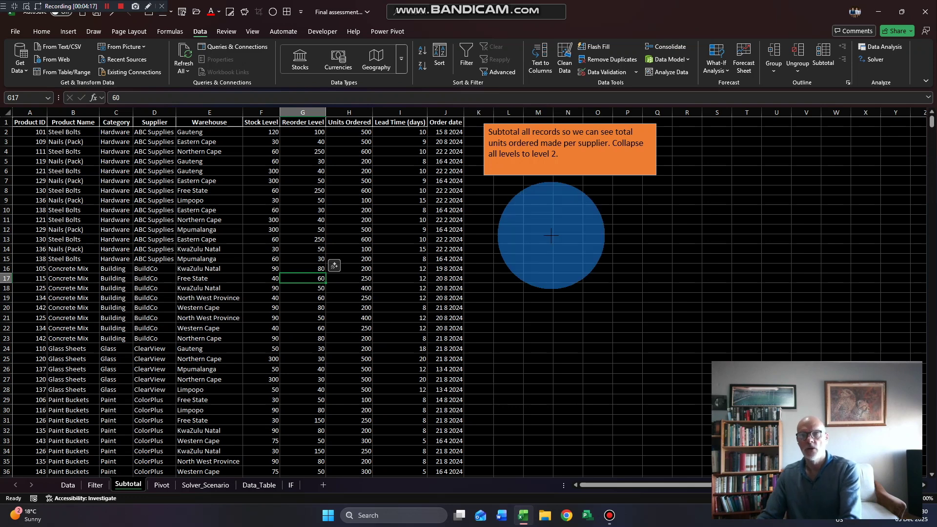
pyautogui.press('F11')
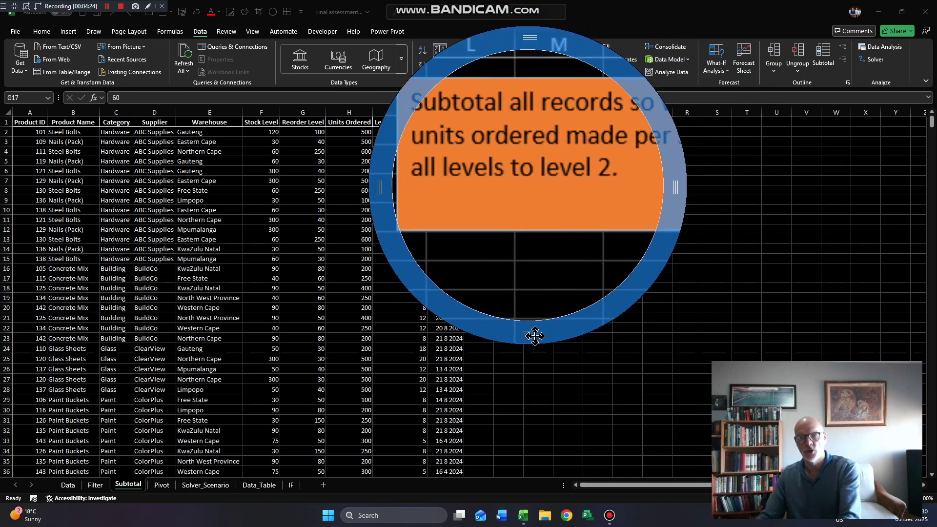
pyautogui.press('super+Escape')
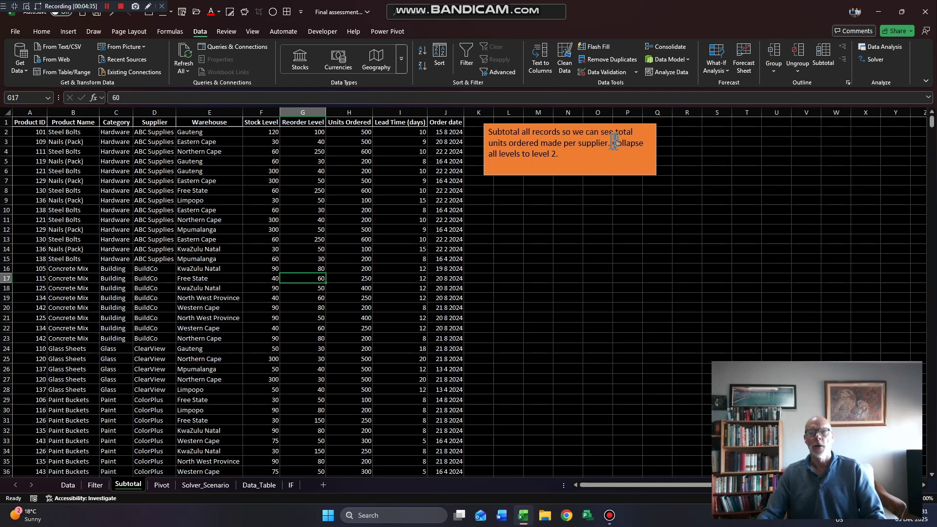
pyautogui.doubleClick(586, 143)
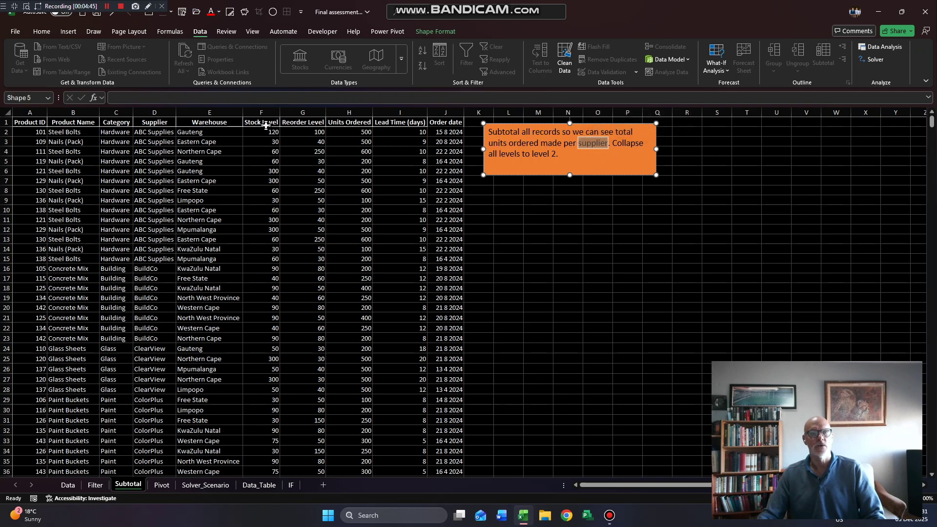
pyautogui.click(344, 125)
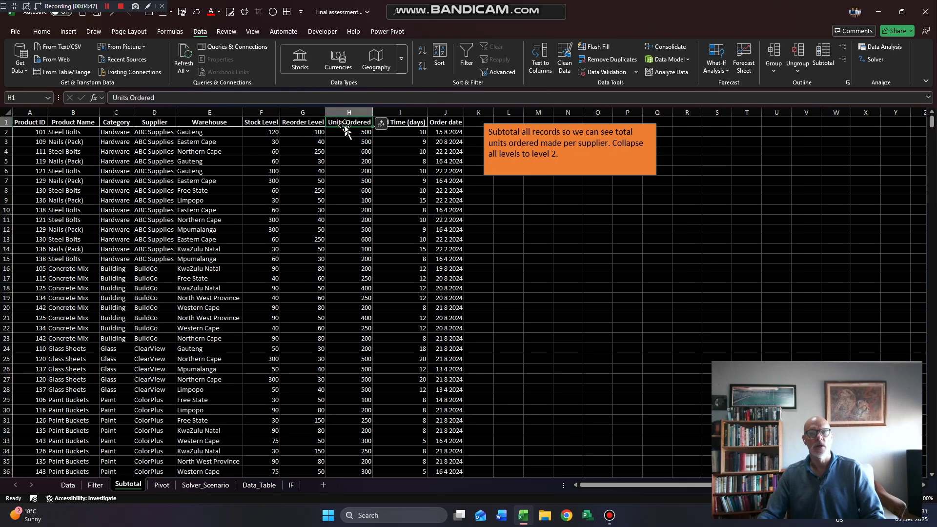
pyautogui.click(155, 122)
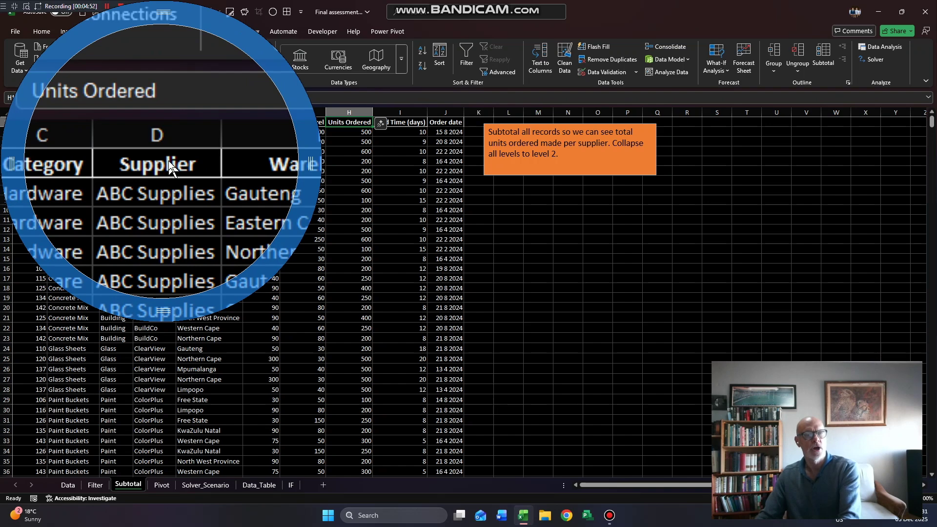
pyautogui.click(167, 312)
pyautogui.moveTo(167, 311); pyautogui.dragTo(176, 442)
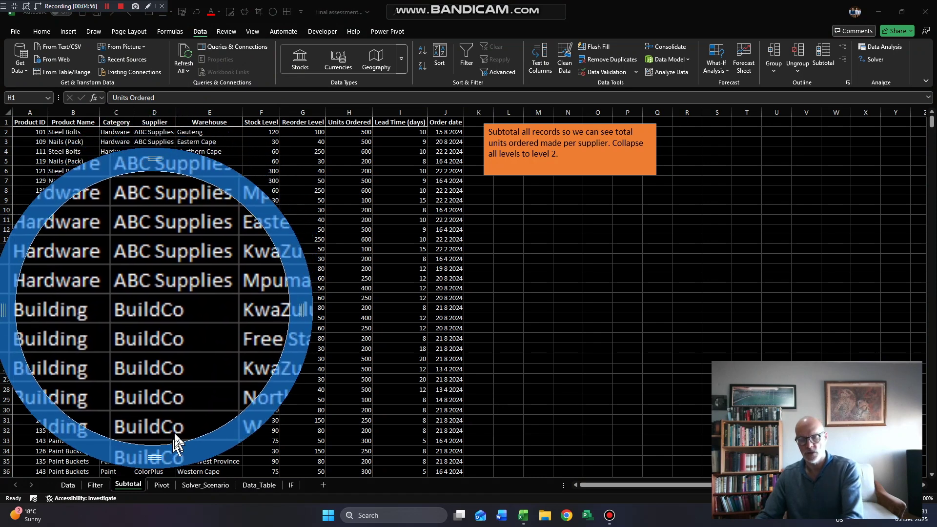
pyautogui.press('Escape')
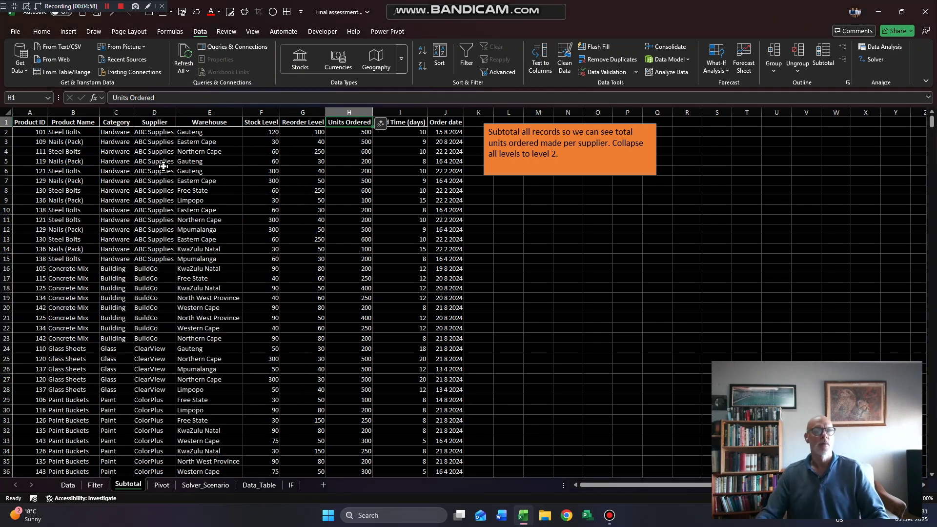
# Start a subtotal of the order records from a Supplier cell, grouping at each change in Supplier.
pyautogui.click(158, 152)
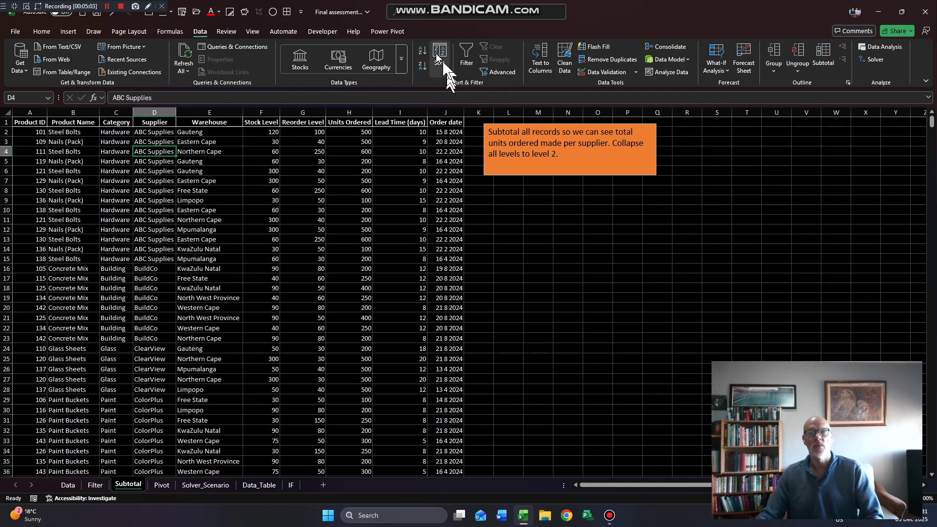
pyautogui.press('super+plus')
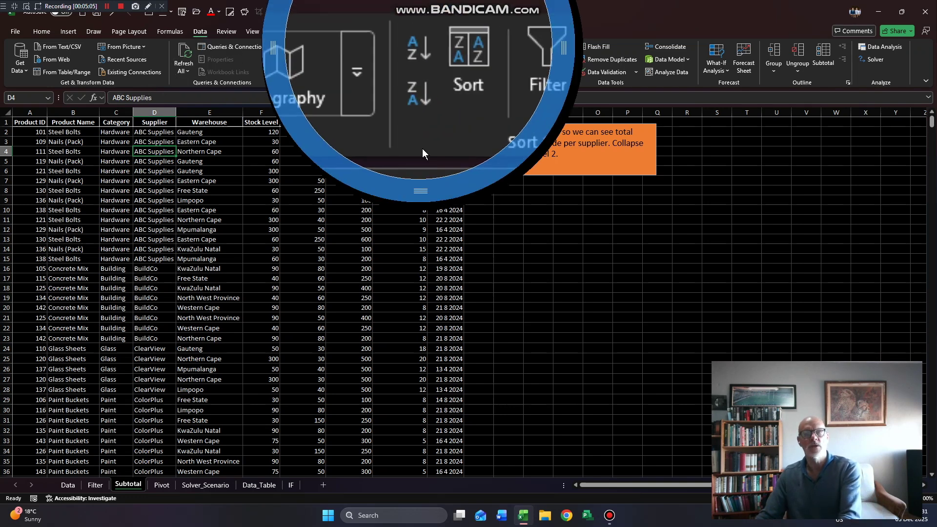
pyautogui.press('super+Escape')
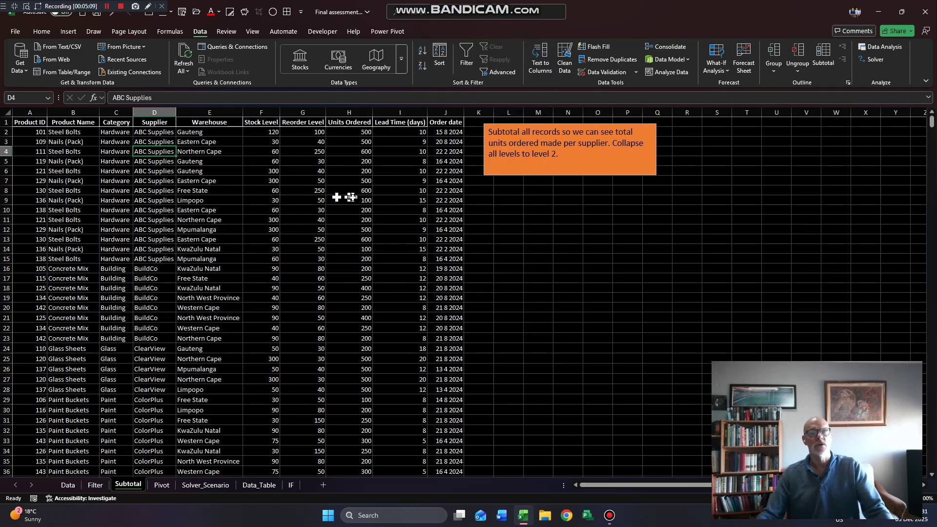
pyautogui.press('super+plus')
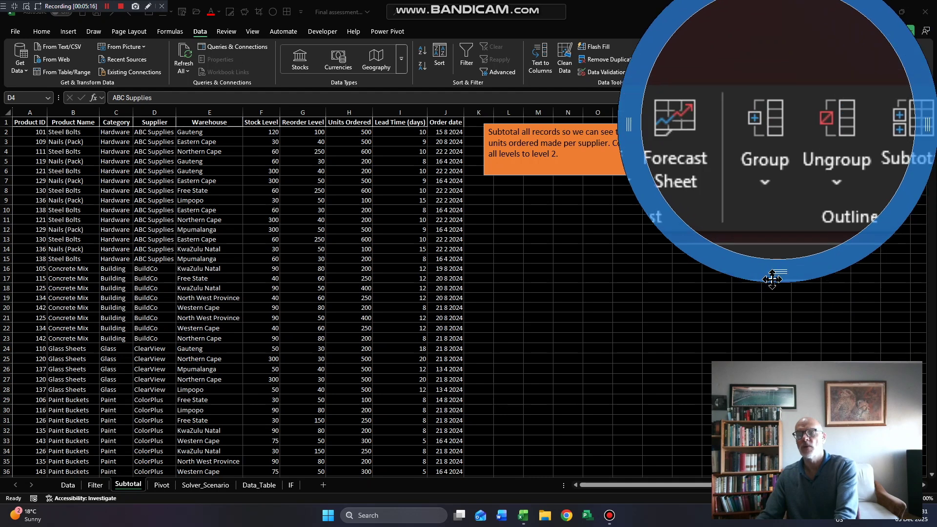
pyautogui.press('super+Escape')
pyautogui.click(822, 53)
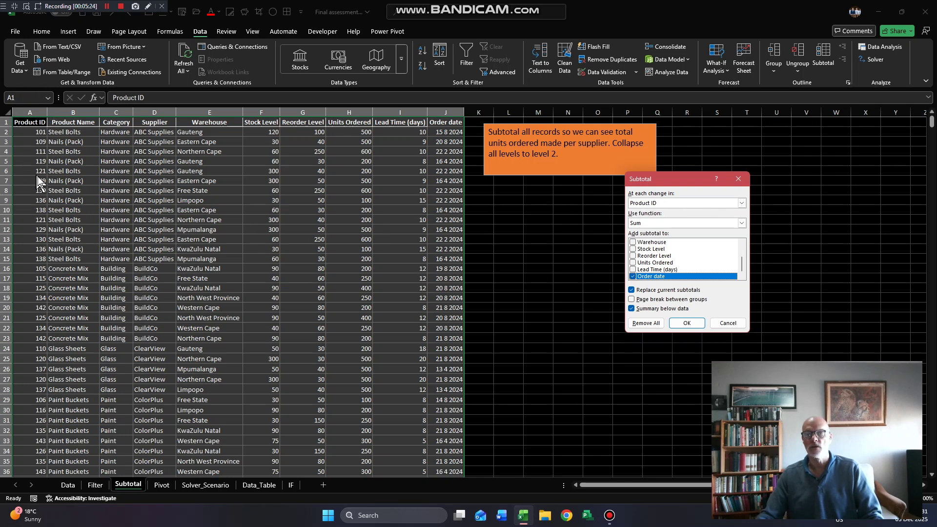
pyautogui.click(741, 203)
pyautogui.click(652, 232)
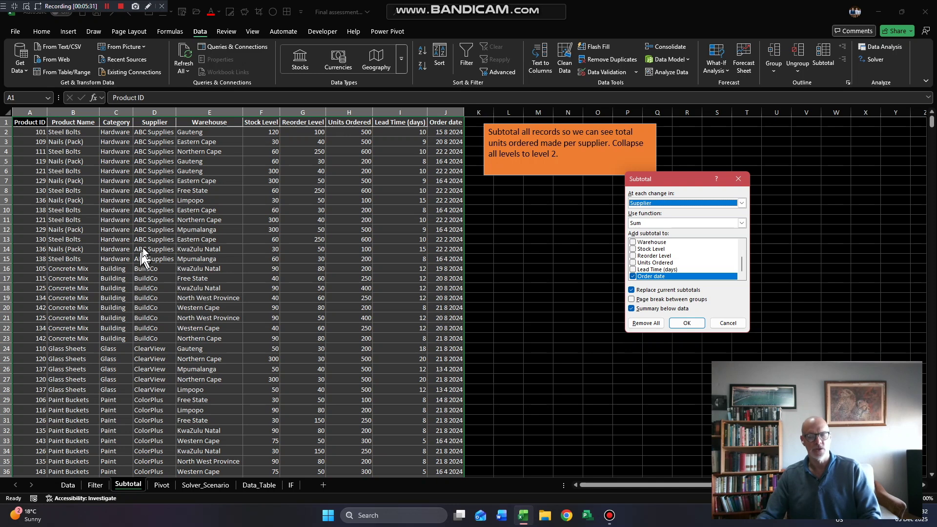
pyautogui.moveTo(147, 221); pyautogui.dragTo(153, 250)
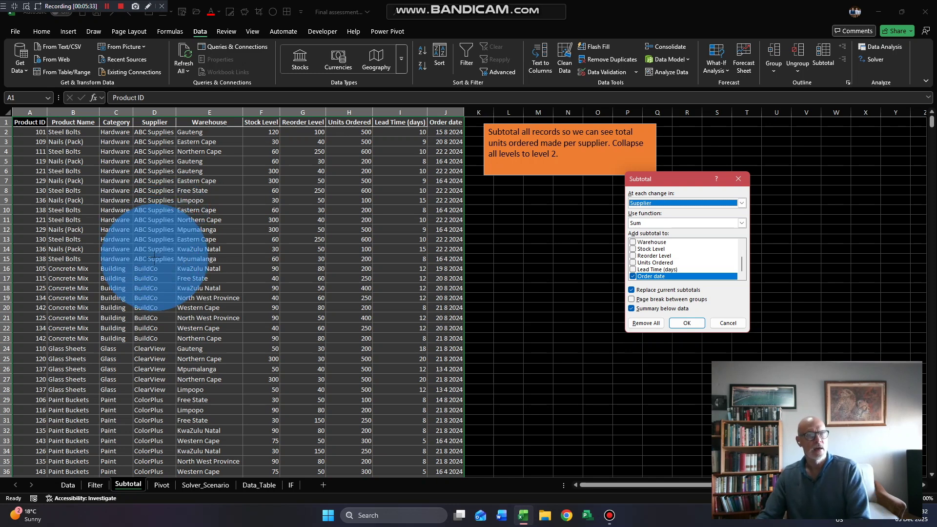
pyautogui.press('F10')
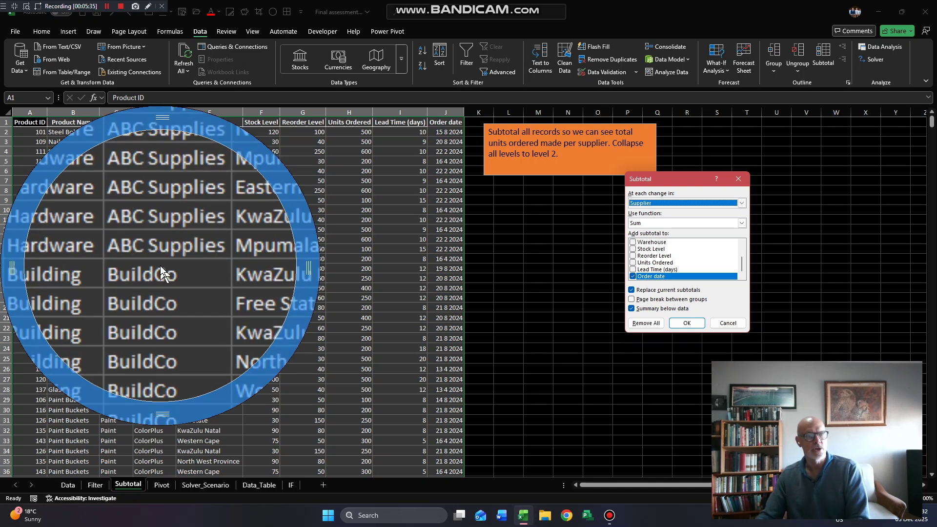
pyautogui.press('Escape')
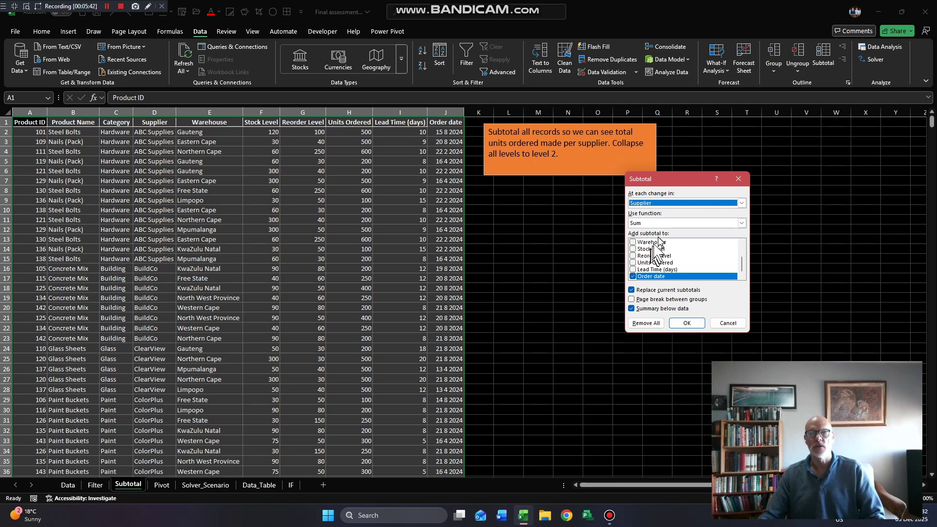
# Exclude Order date from the subtotal and add the subtotal to Units Ordered instead.
pyautogui.press('F10')
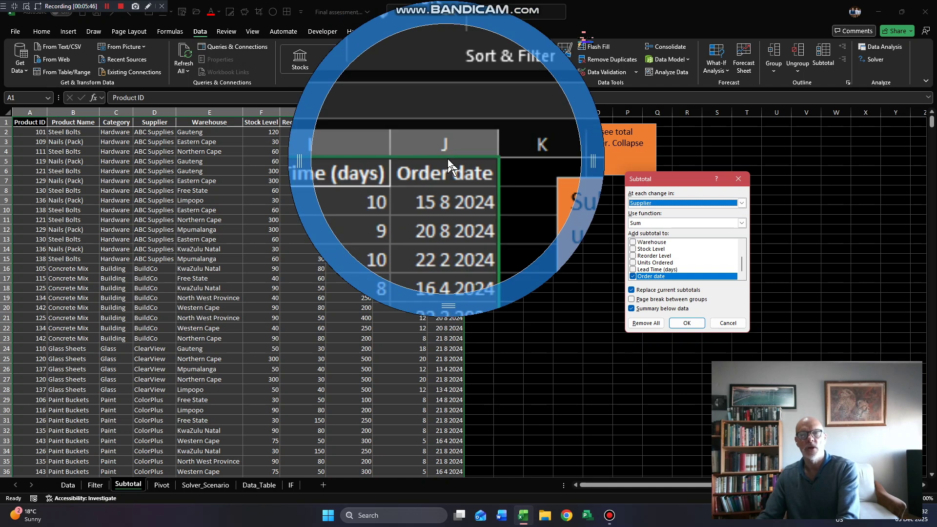
pyautogui.press('F10')
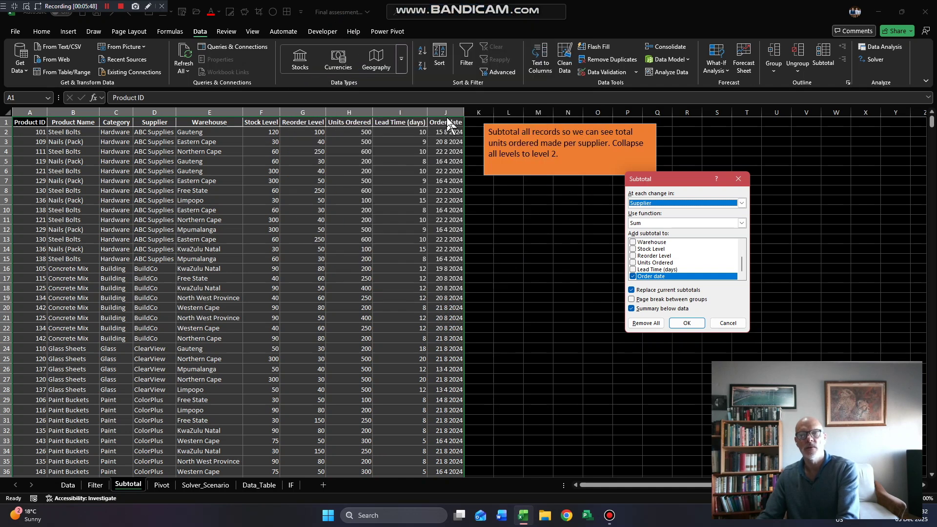
pyautogui.click(633, 276)
pyautogui.click(632, 262)
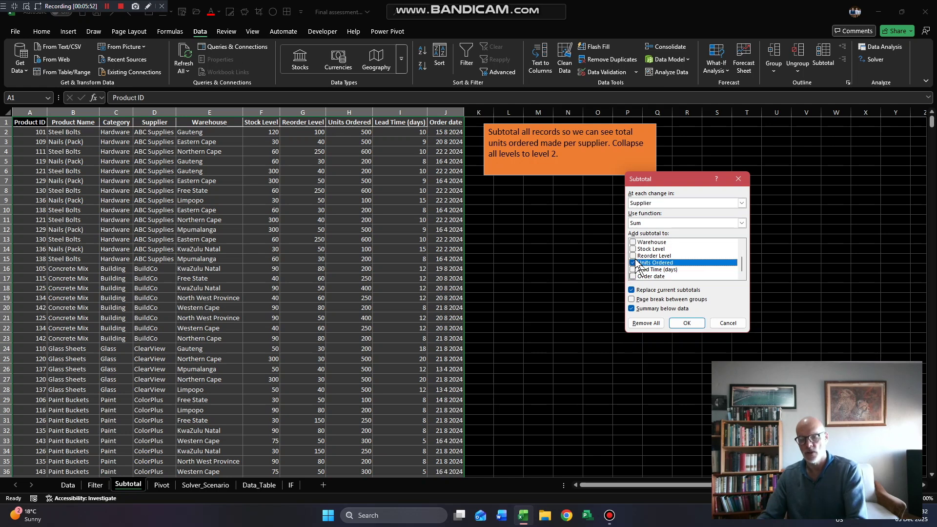
pyautogui.press('F10')
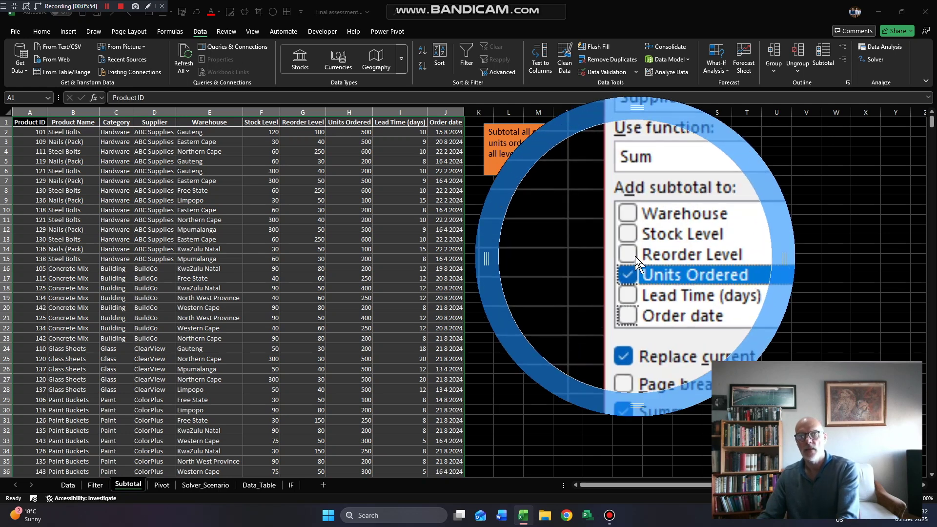
# Apply the subtotal of Units Ordered per supplier and collapse the outline to level 2.
pyautogui.press('F10')
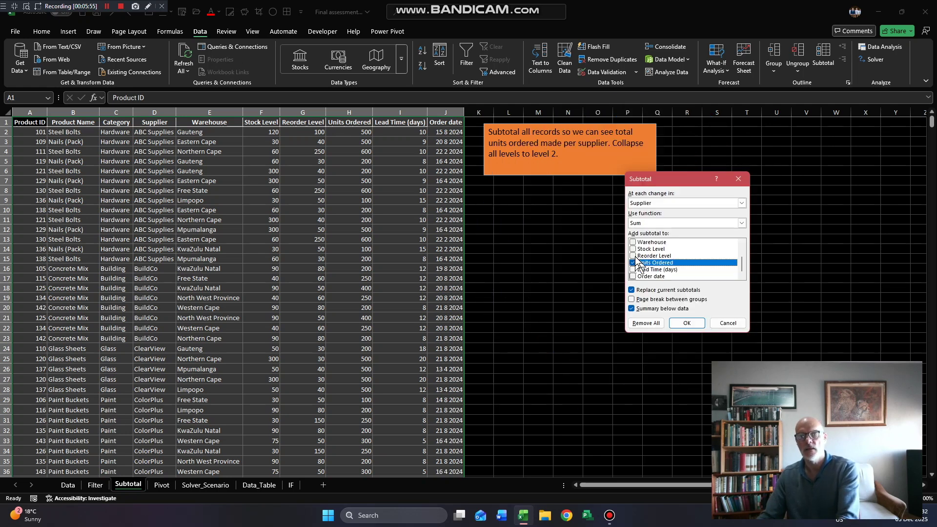
pyautogui.click(683, 324)
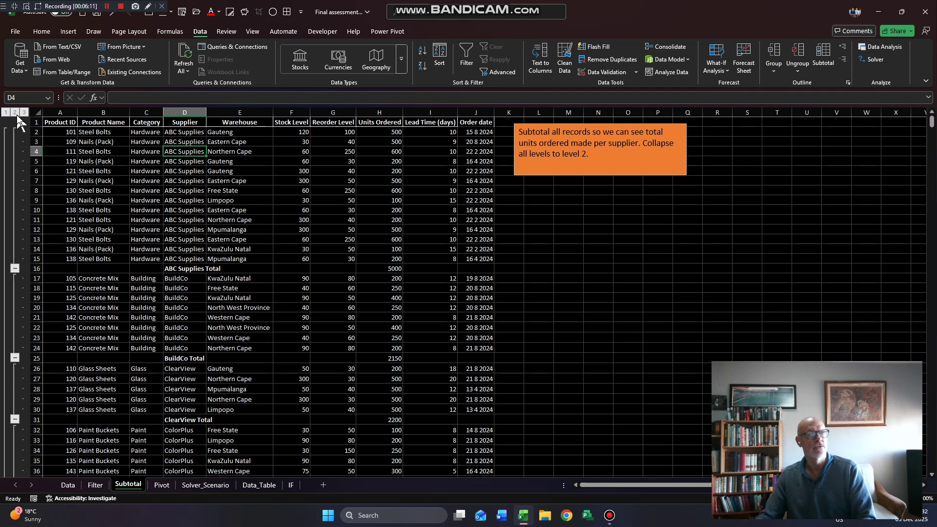
pyautogui.click(15, 112)
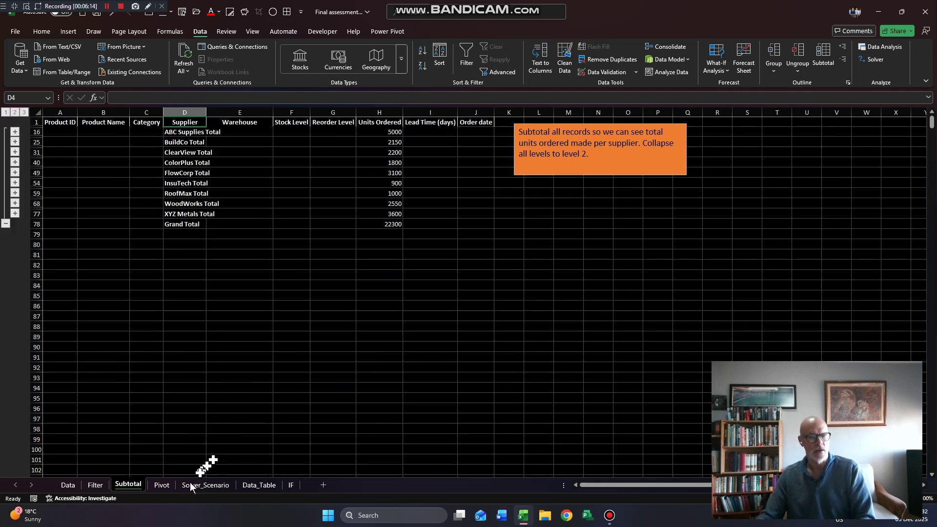
# Open the Pivot sheet and examine the task note on the required pivot tables, map, slicers and sheet names.
pyautogui.click(161, 483)
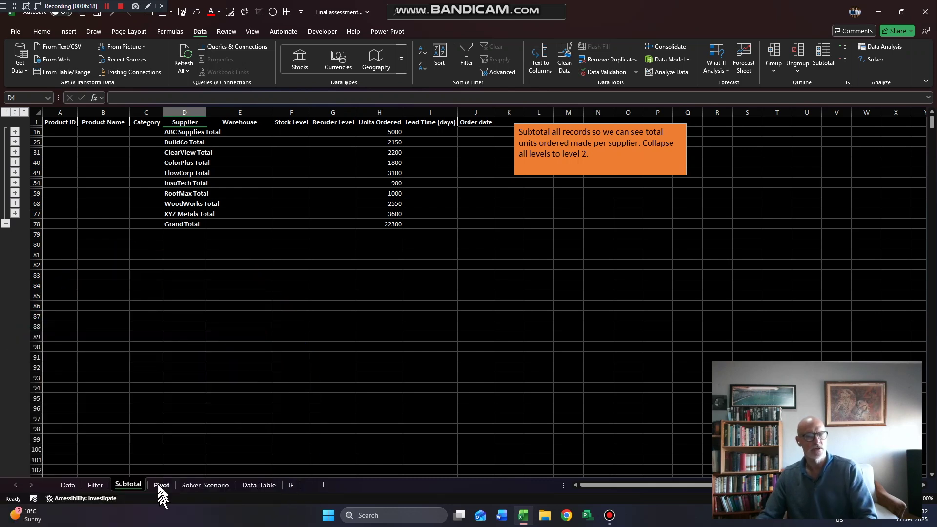
pyautogui.click(159, 485)
pyautogui.click(195, 181)
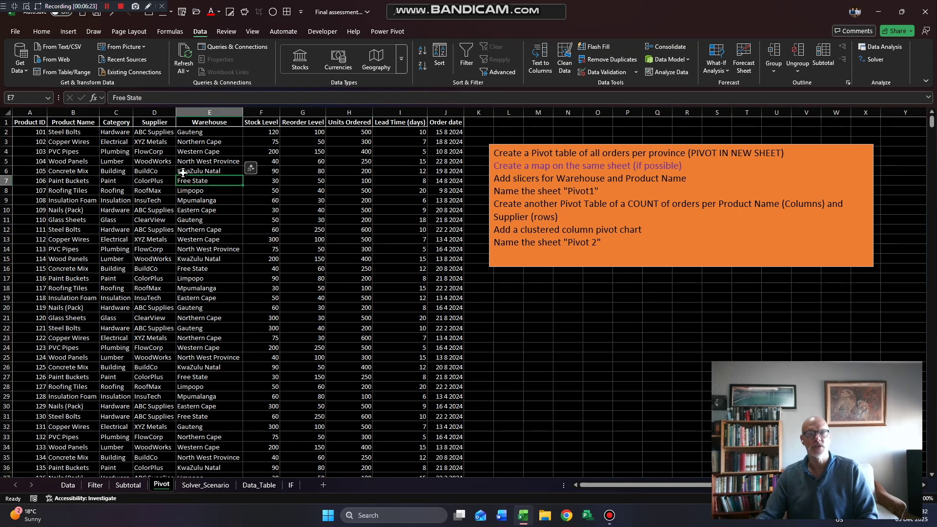
pyautogui.moveTo(629, 201); pyautogui.dragTo(535, 179)
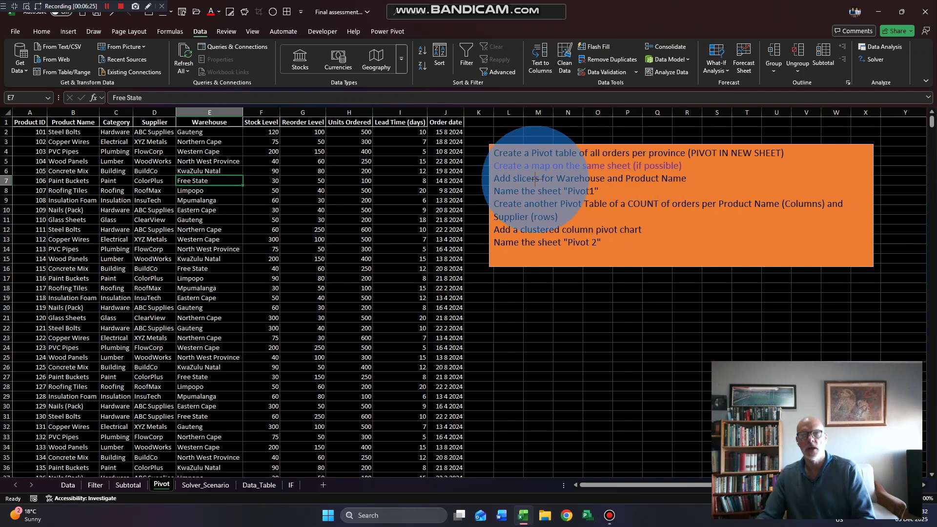
pyautogui.click(513, 164)
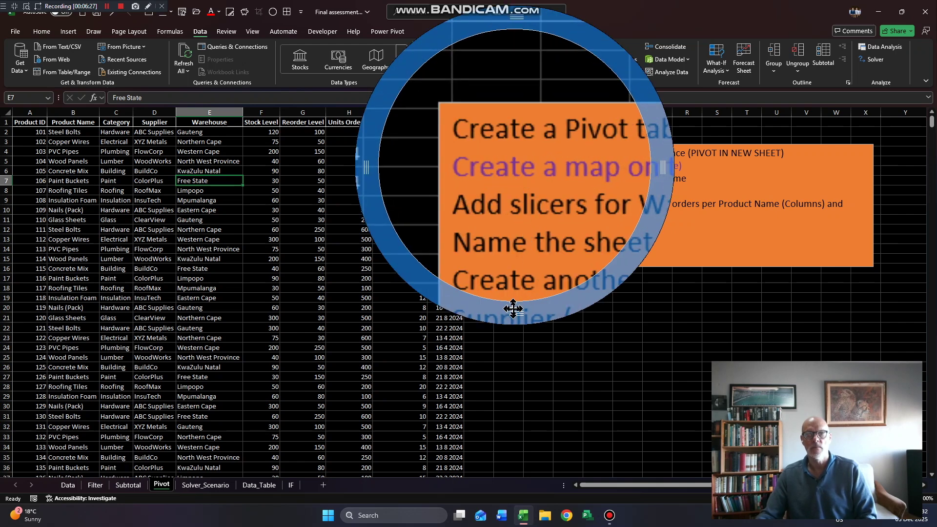
pyautogui.moveTo(513, 313); pyautogui.dragTo(636, 308)
pyautogui.press('Escape')
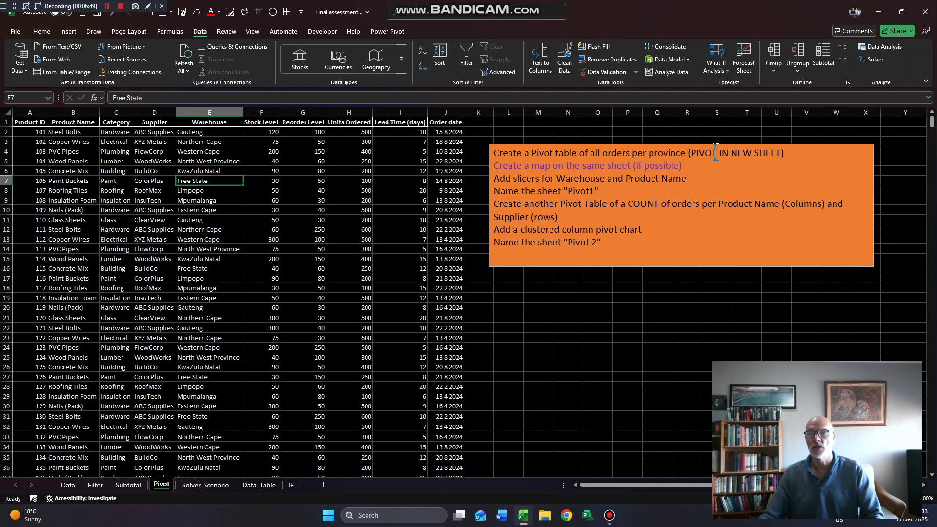
# Create a PivotTable of the order records in a new worksheet, with Warehouse as rows and the sum of Units Ordered as values.
pyautogui.click(67, 32)
pyautogui.click(26, 54)
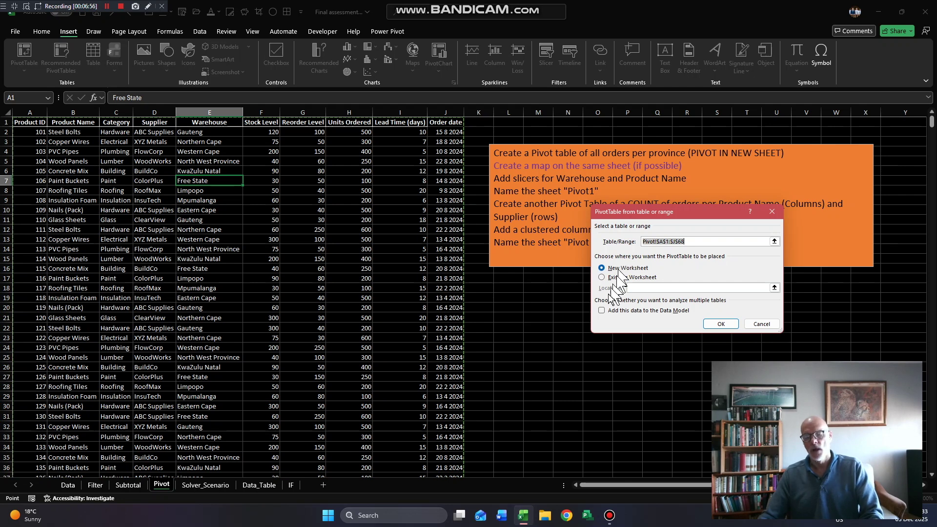
pyautogui.click(606, 317)
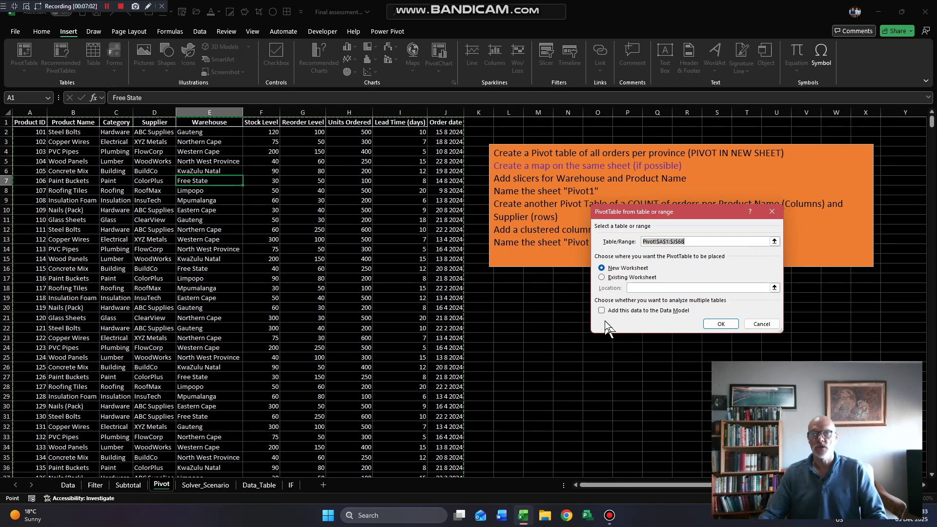
pyautogui.click(721, 324)
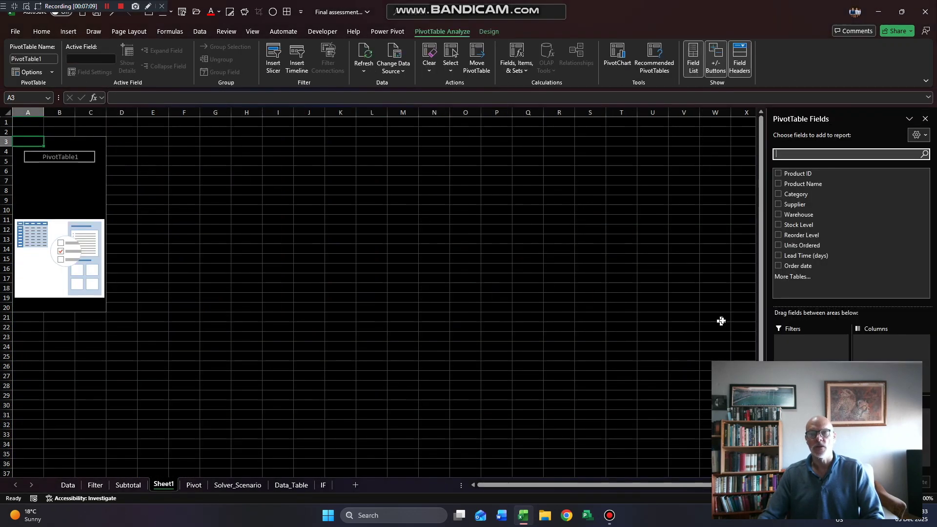
pyautogui.moveTo(812, 214); pyautogui.dragTo(812, 425)
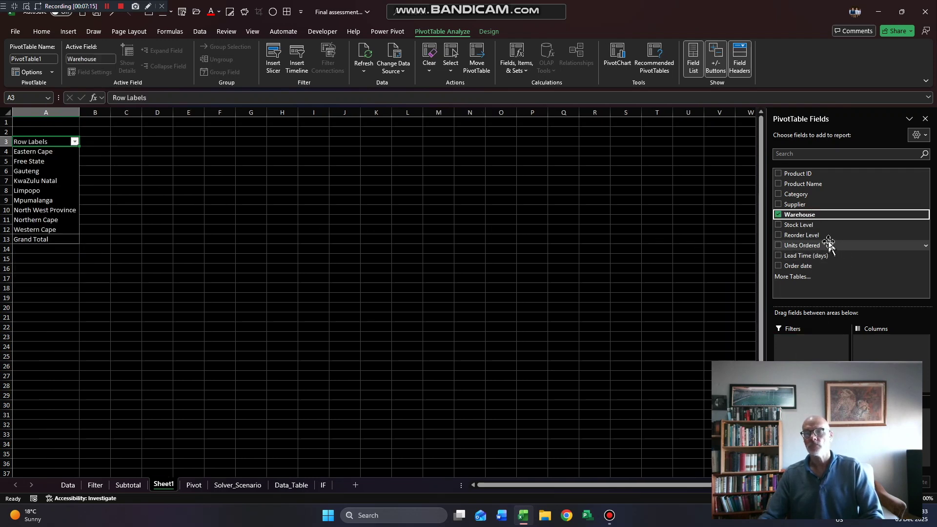
pyautogui.moveTo(821, 246); pyautogui.dragTo(888, 413)
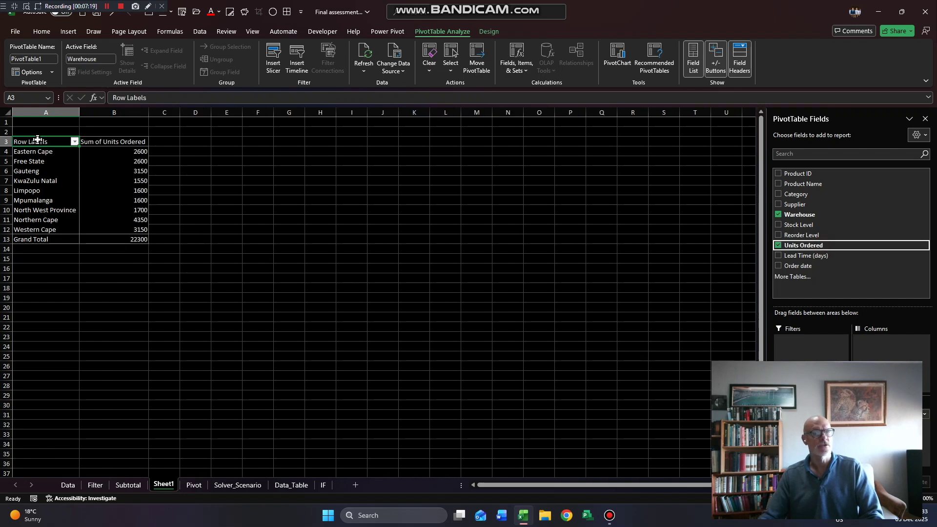
# Copy the PivotTable range A3:B12, without the grand total, and paste it as values at E3.
pyautogui.moveTo(38, 142); pyautogui.dragTo(115, 226)
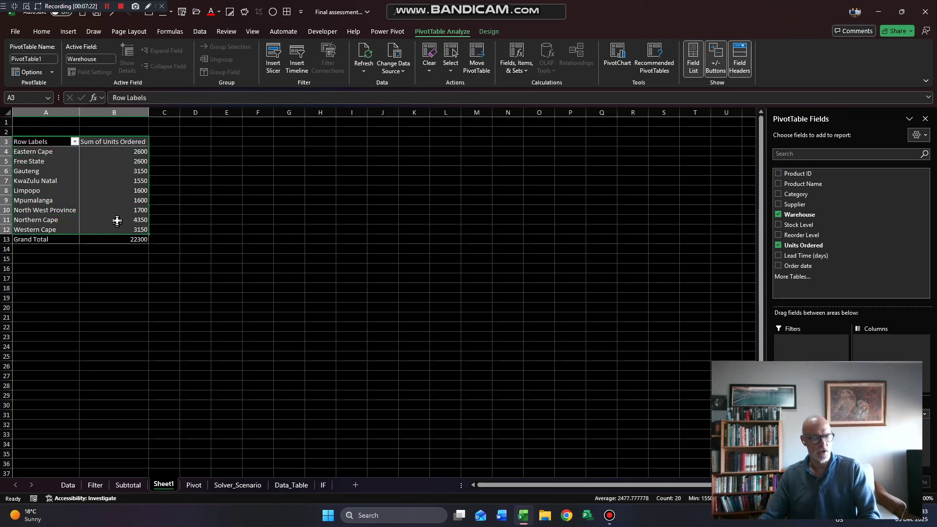
pyautogui.hotkey('ctrl', 'c')
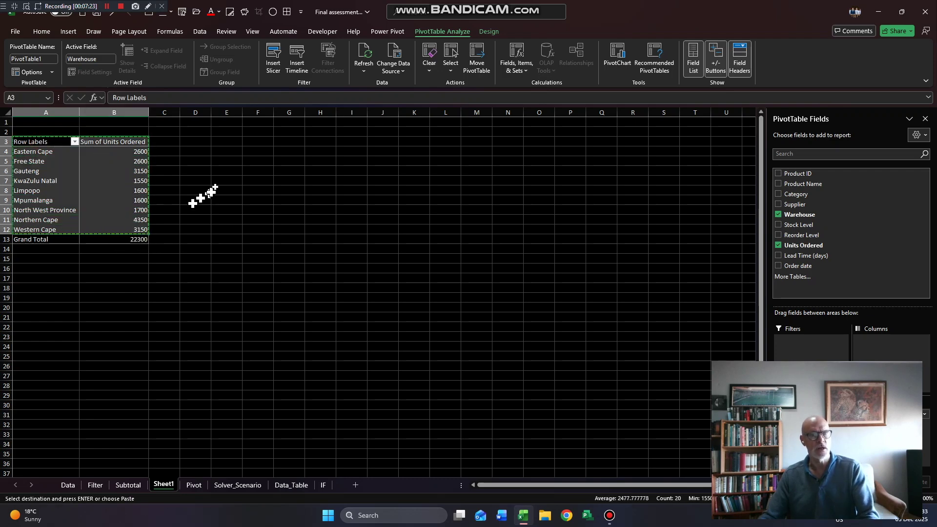
pyautogui.click(223, 142)
pyautogui.rightClick(226, 143)
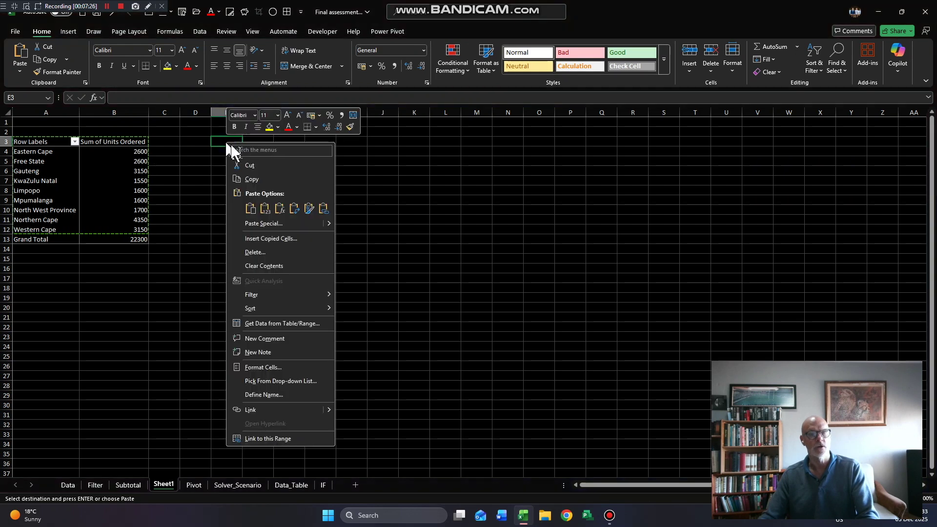
pyautogui.click(265, 208)
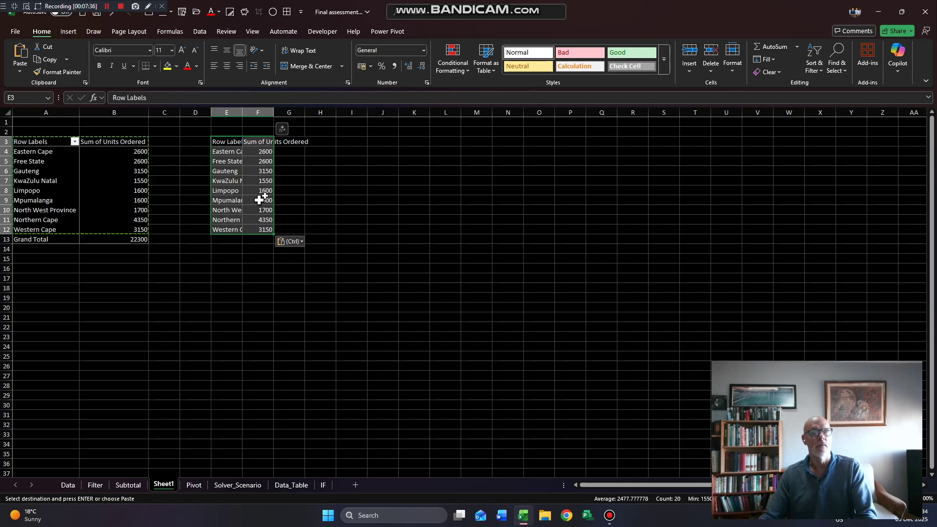
# Insert a filled map chart from the pasted values, place it beside them and enlarge it to about 17.2 by 10.5 cm.
pyautogui.click(68, 32)
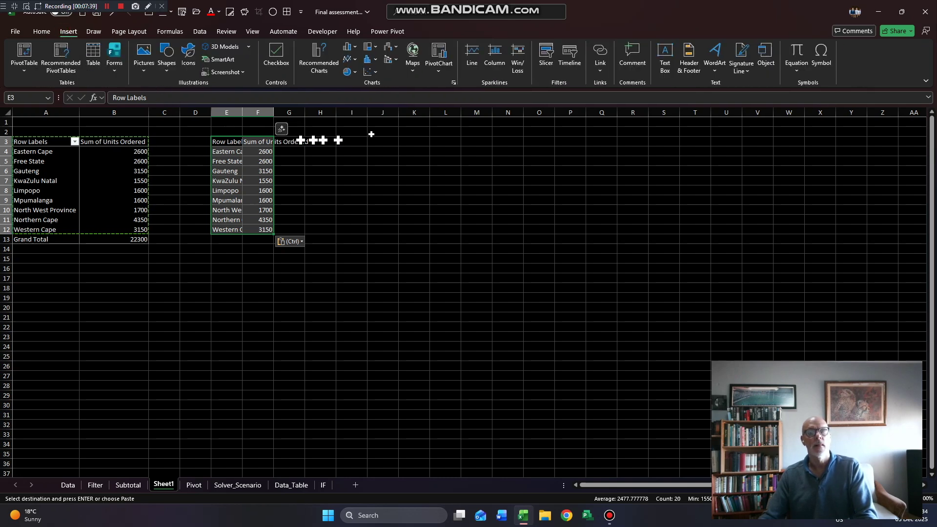
pyautogui.click(412, 62)
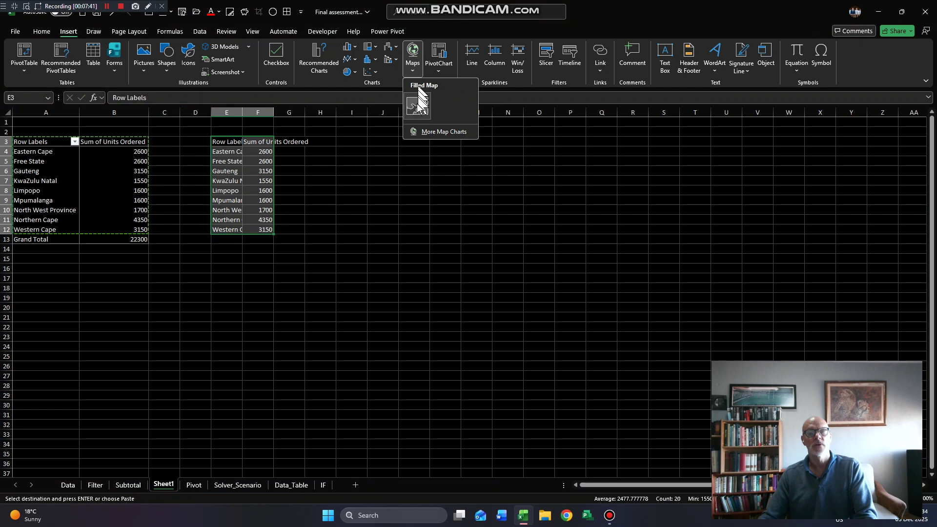
pyautogui.click(417, 104)
pyautogui.moveTo(438, 236); pyautogui.dragTo(426, 157)
pyautogui.moveTo(575, 290); pyautogui.dragTo(656, 341)
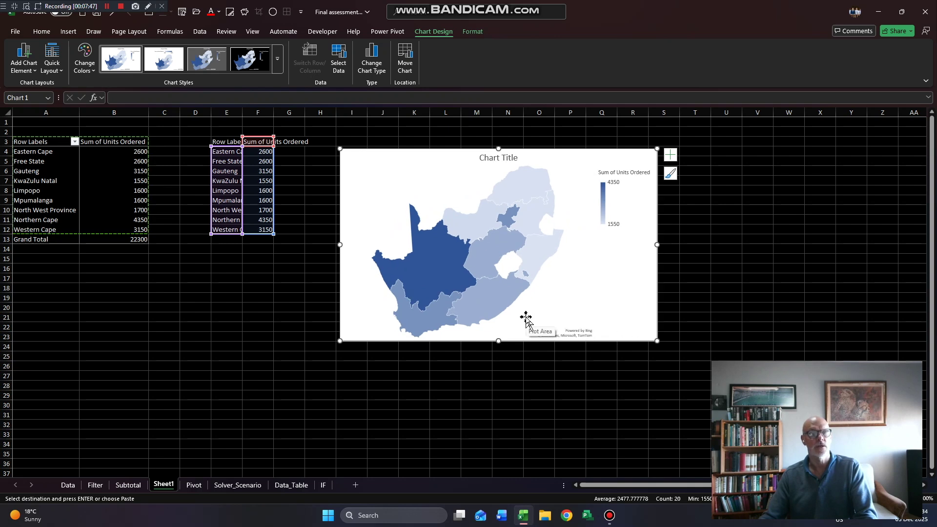
# Change the map chart's data source to the PivotTable range A3:B12 and clear the pasted values from columns E and F.
pyautogui.click(457, 202)
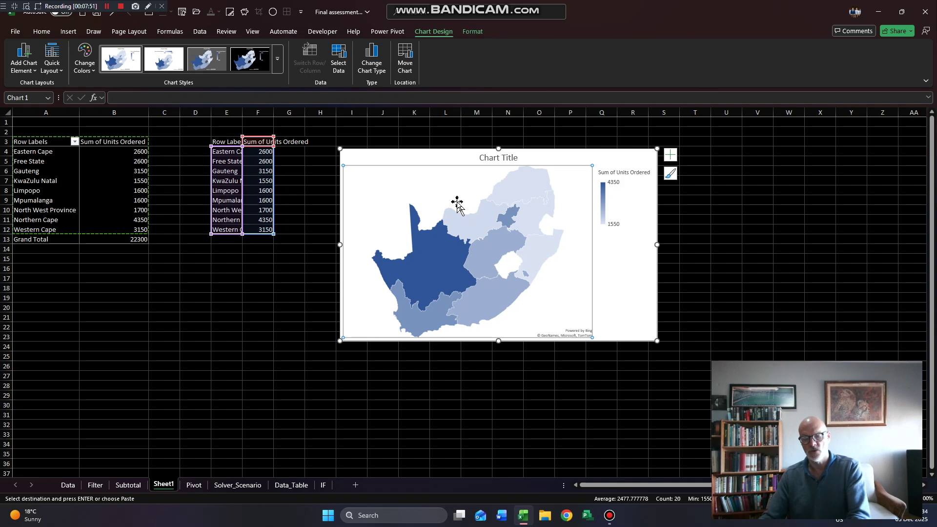
pyautogui.press('super+plus')
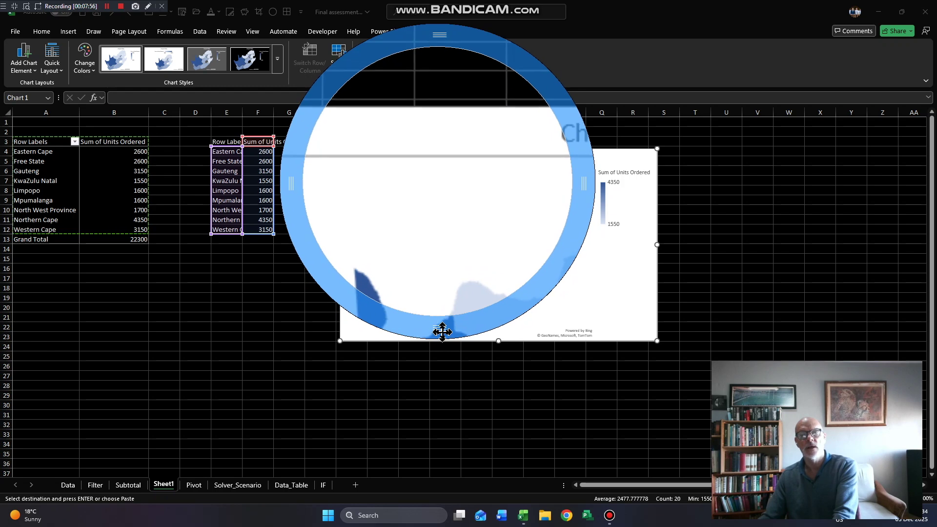
pyautogui.press('super+Escape')
pyautogui.click(456, 191)
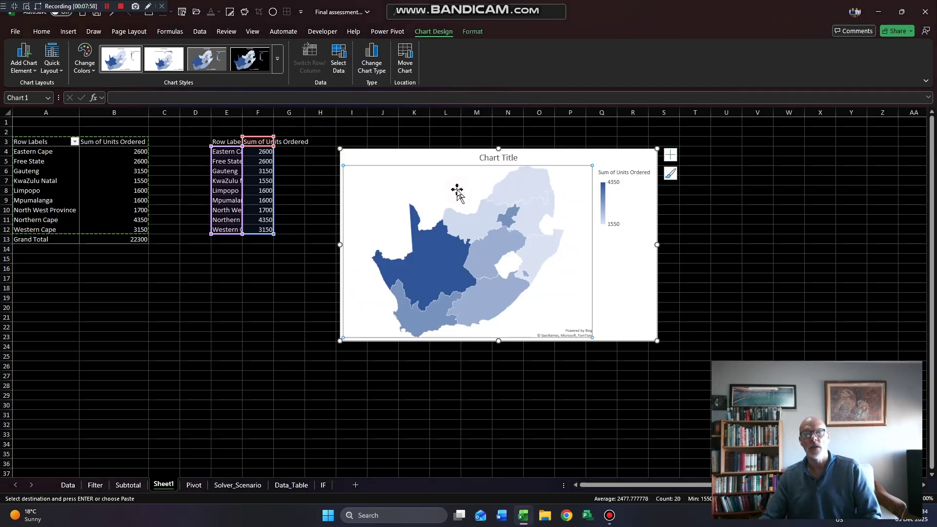
pyautogui.rightClick(457, 191)
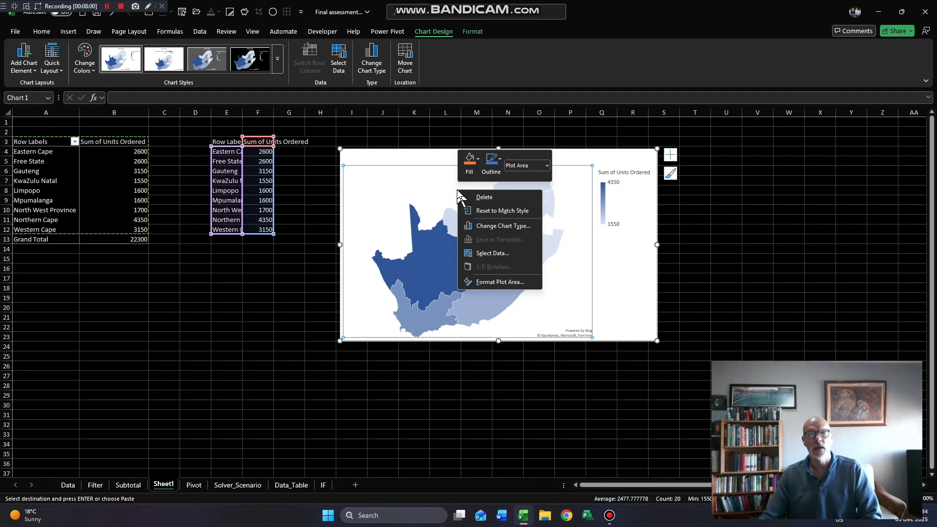
pyautogui.click(476, 253)
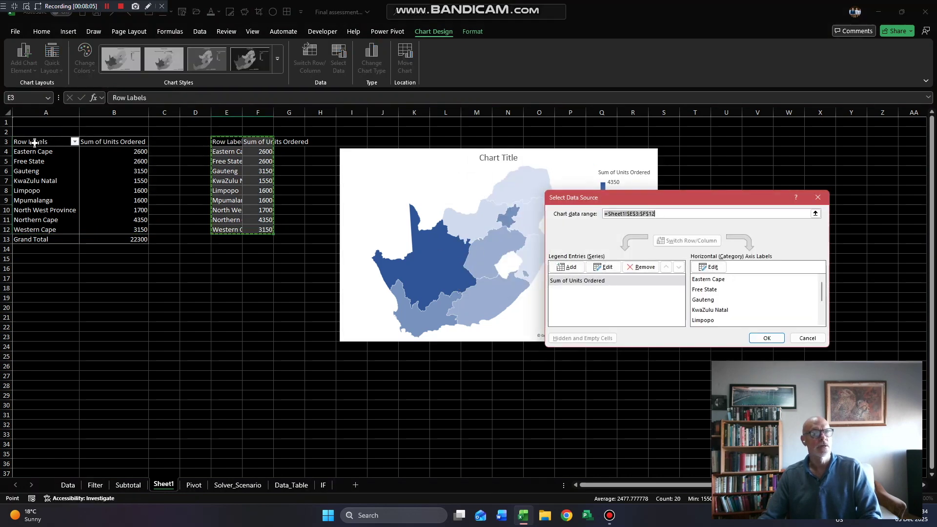
pyautogui.moveTo(37, 142); pyautogui.dragTo(83, 152)
pyautogui.moveTo(121, 231); pyautogui.dragTo(121, 232)
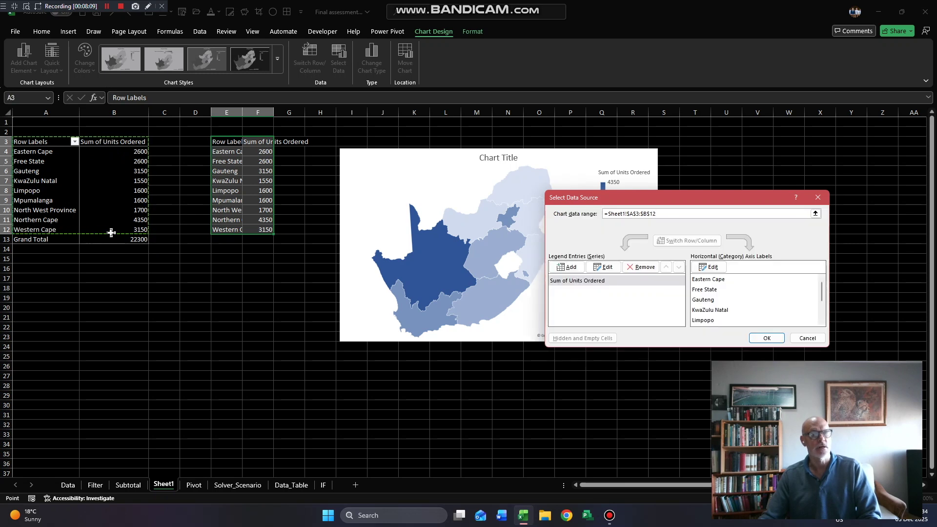
pyautogui.click(776, 337)
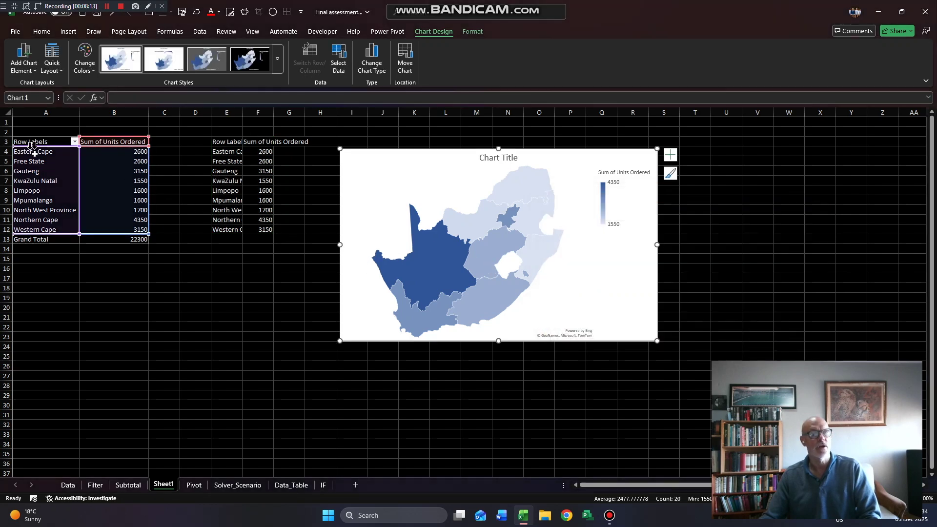
pyautogui.moveTo(222, 108); pyautogui.dragTo(257, 108)
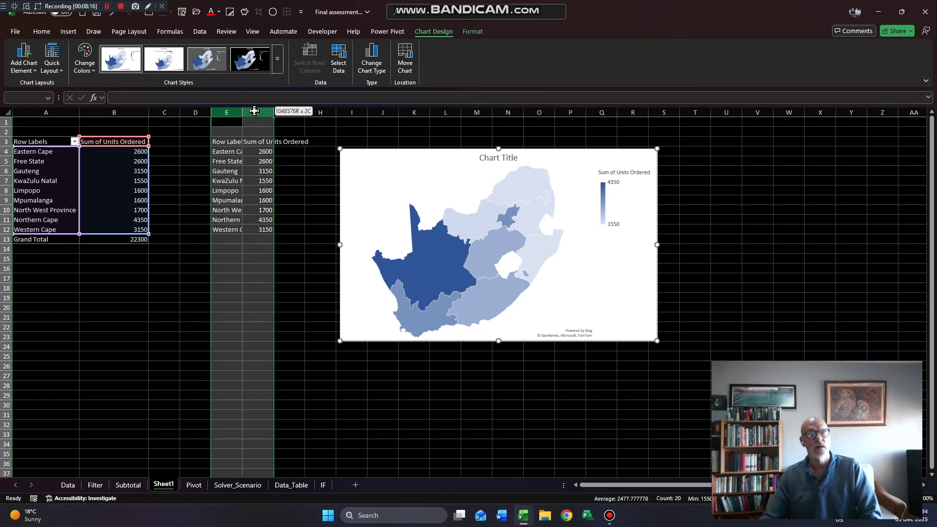
pyautogui.press('Delete')
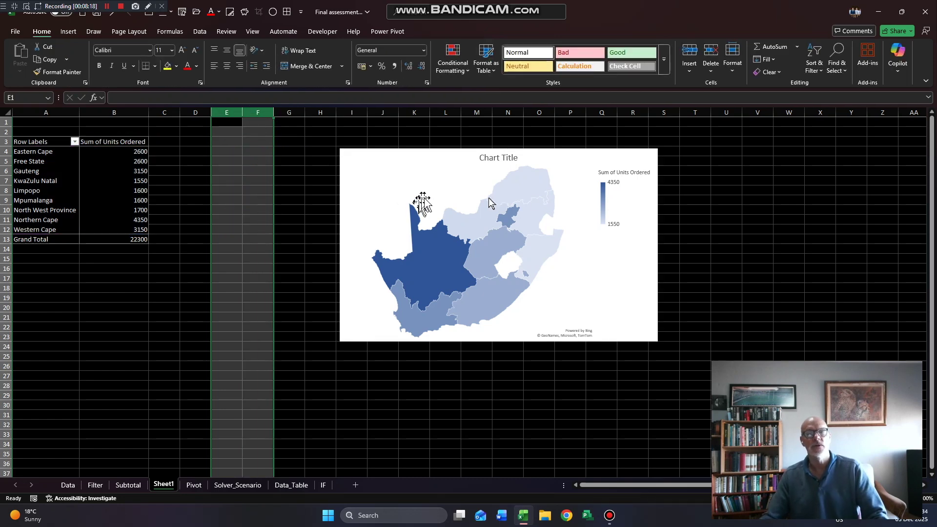
# Add data labels to the map chart so each province shows its units ordered.
pyautogui.click(579, 155)
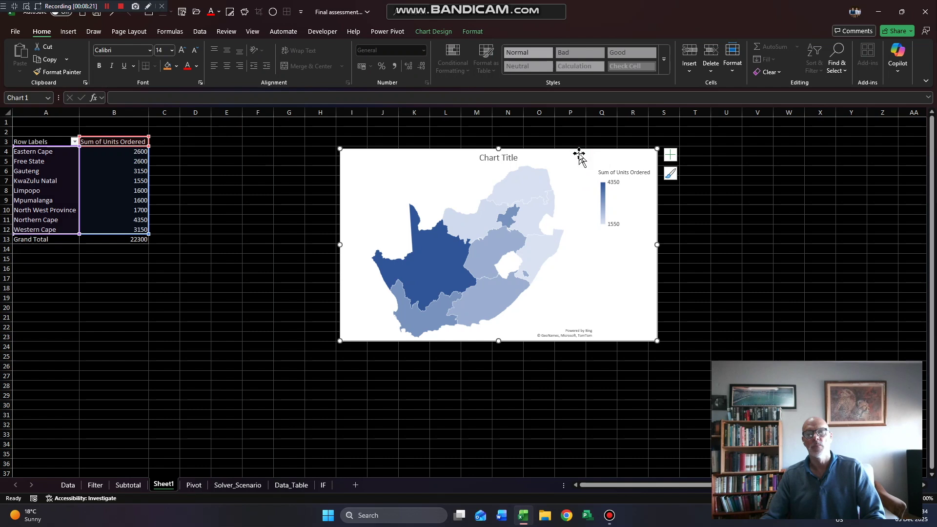
pyautogui.click(671, 156)
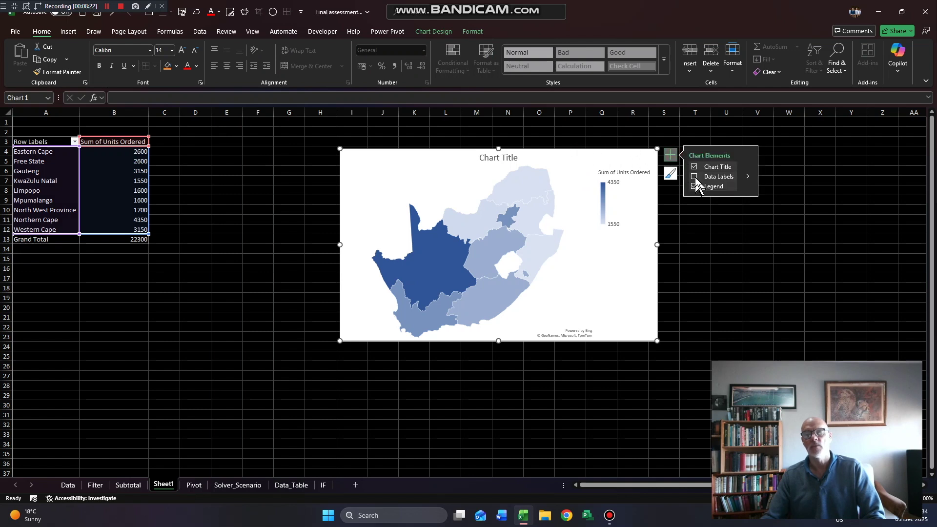
pyautogui.click(693, 177)
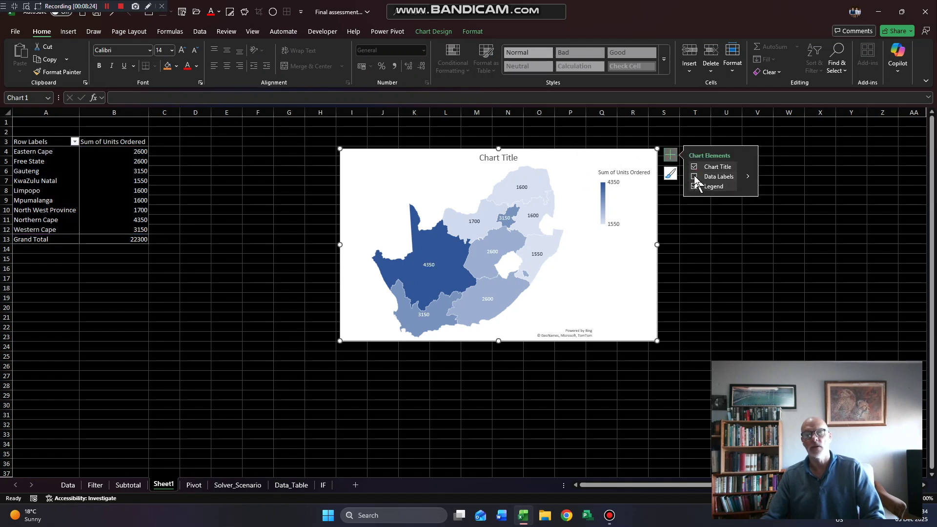
pyautogui.click(694, 177)
pyautogui.click(694, 177)
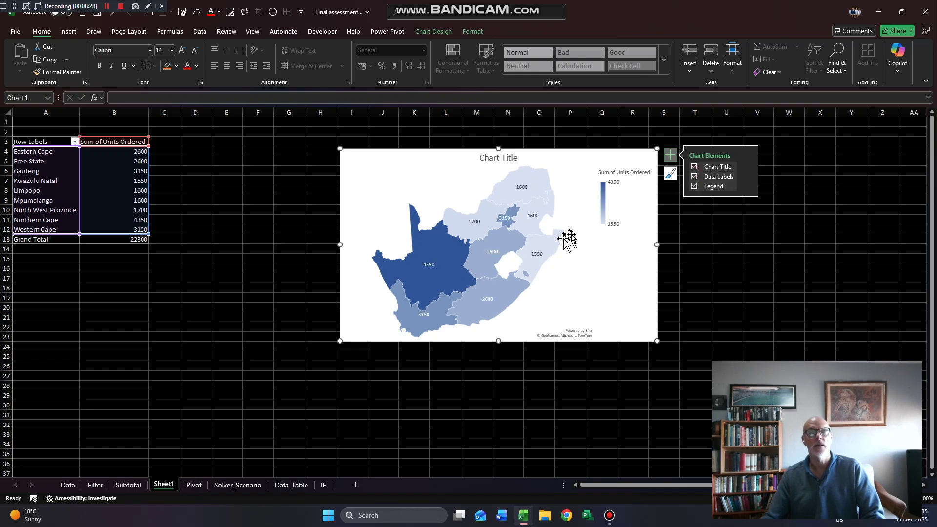
# Apply the chart style with the black background to the South Africa map chart.
pyautogui.click(463, 32)
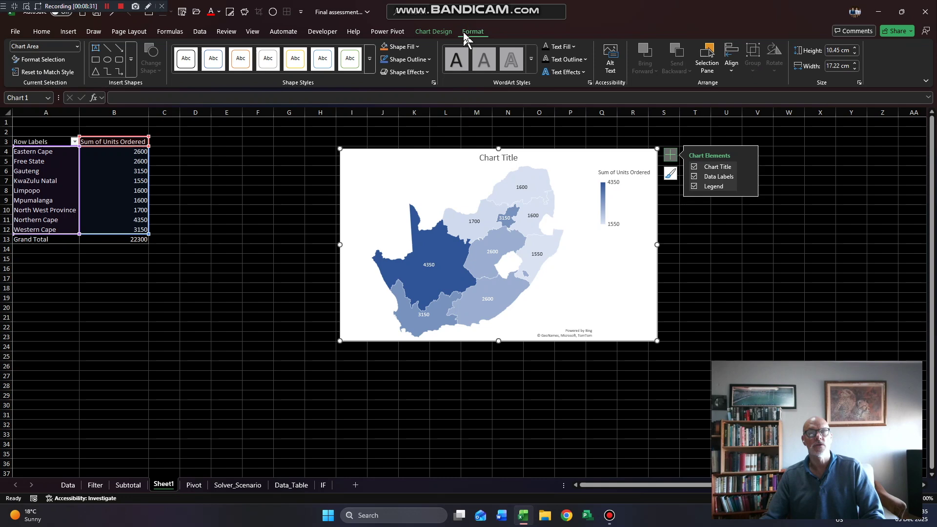
pyautogui.click(444, 30)
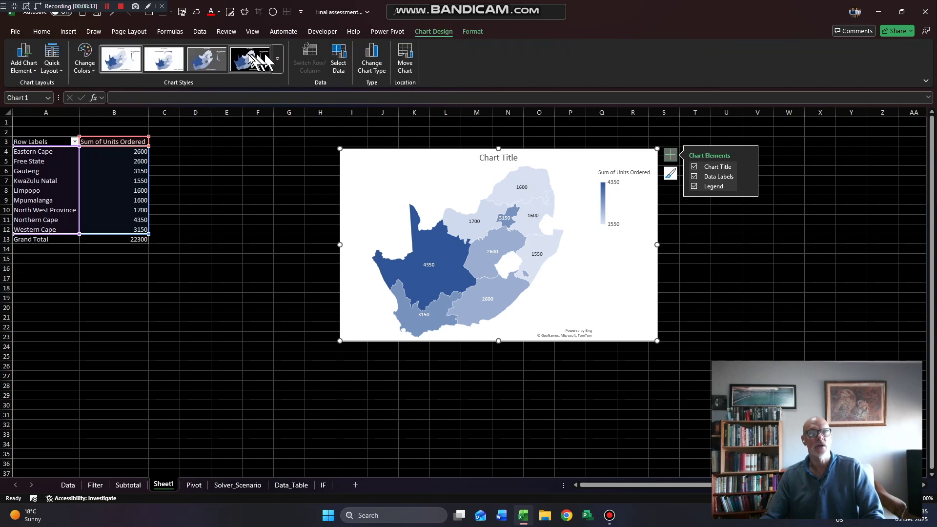
pyautogui.click(249, 60)
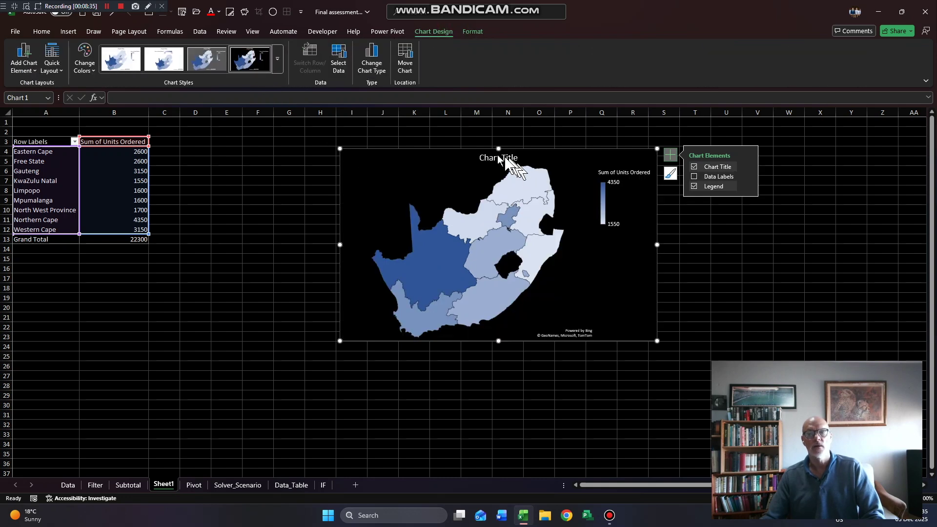
# Set the map chart's title to "Units Ordered Per Province" and turn its data labels back on.
pyautogui.doubleClick(495, 158)
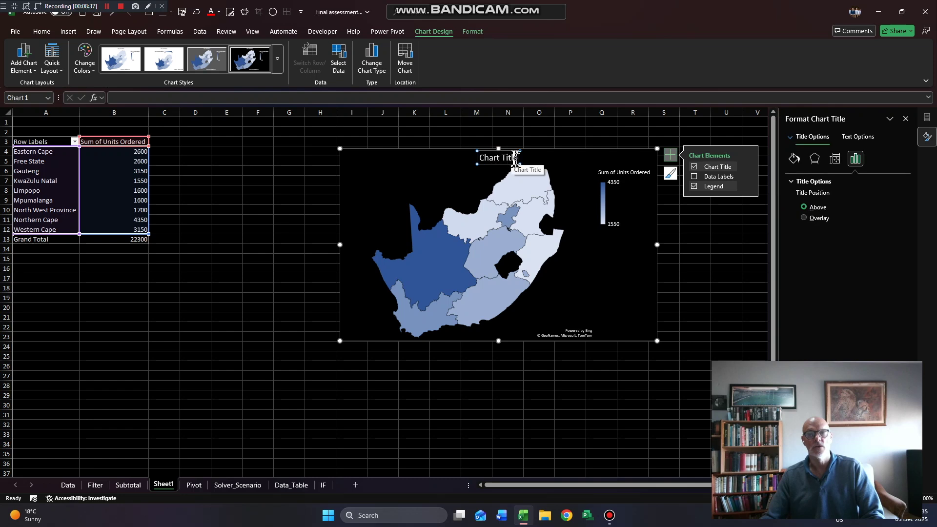
pyautogui.moveTo(516, 158); pyautogui.dragTo(478, 157)
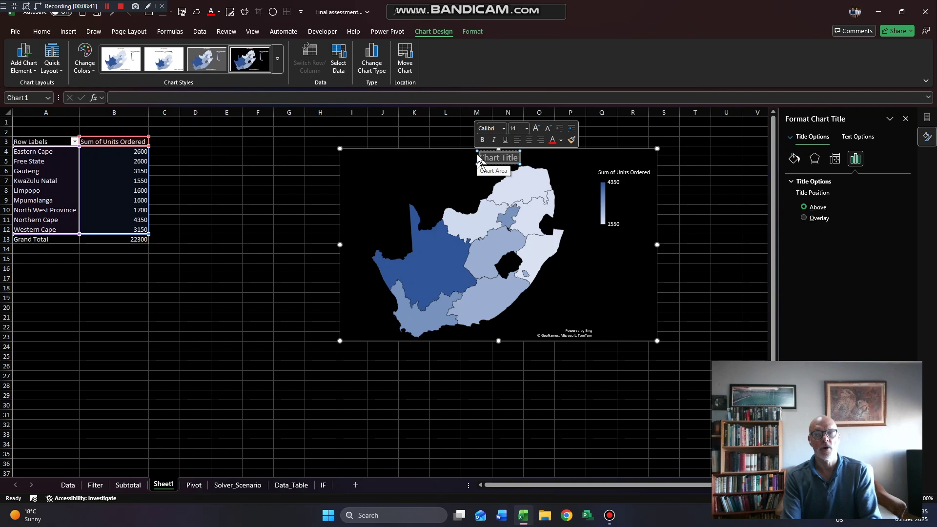
pyautogui.write('Units Ordered Per Province')
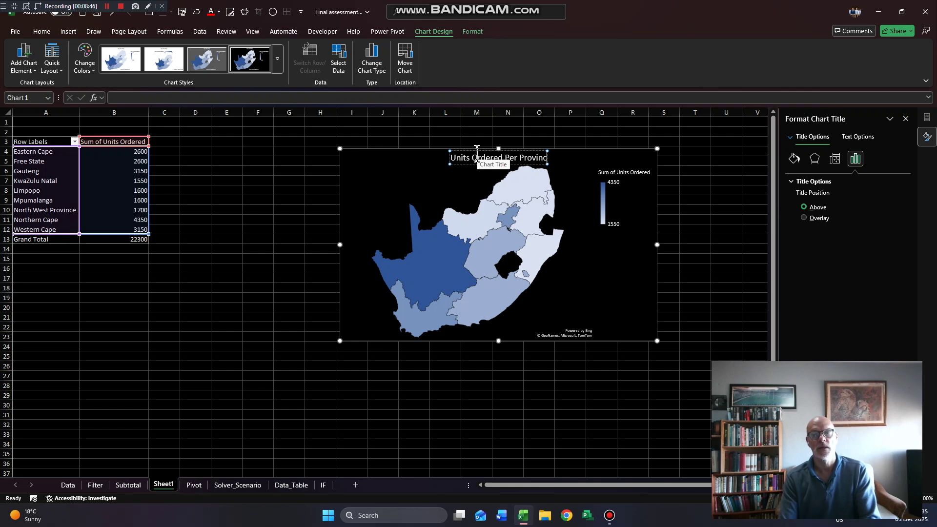
pyautogui.click(587, 151)
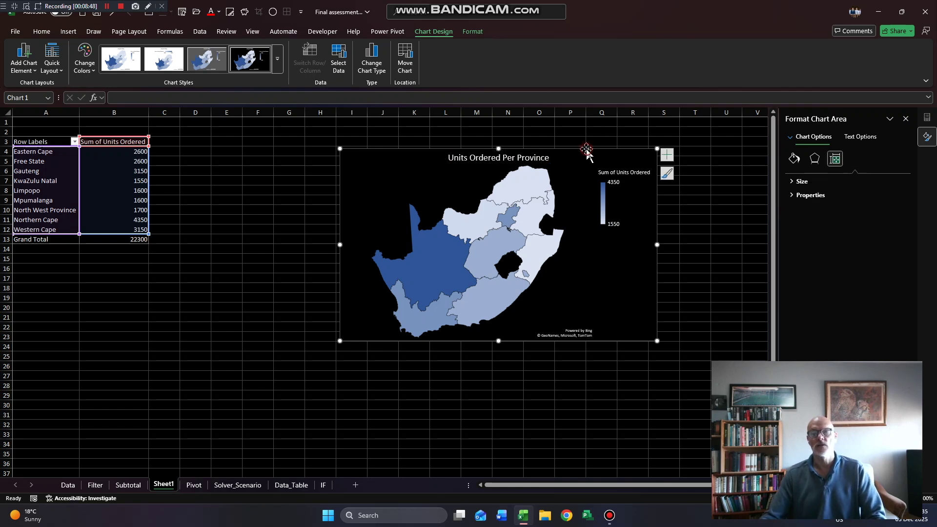
pyautogui.click(670, 157)
pyautogui.click(695, 177)
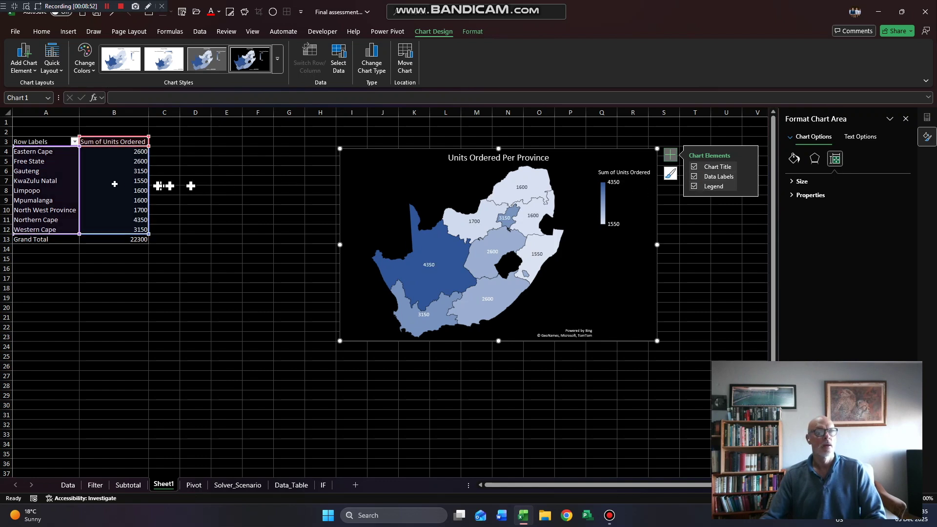
# Insert Product Name and Category slicers for the PivotTable and place them side by side below it.
pyautogui.click(57, 185)
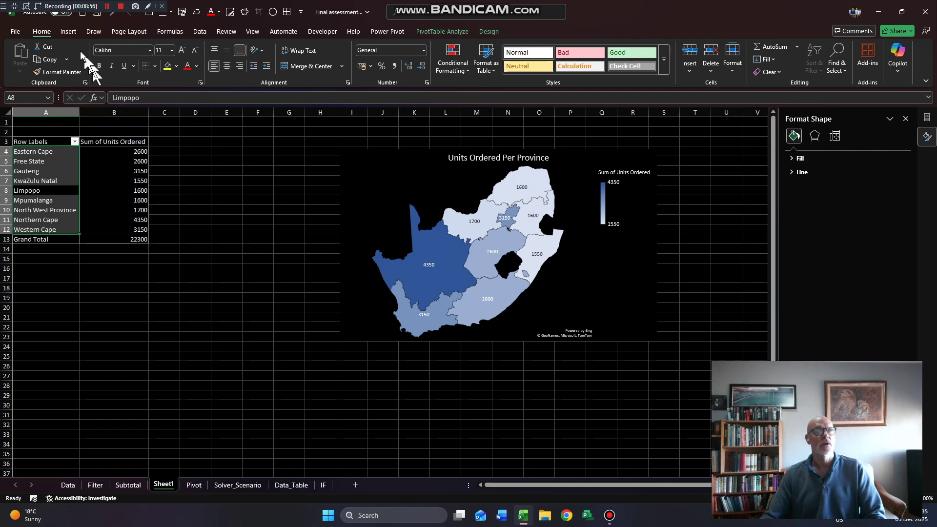
pyautogui.click(68, 31)
pyautogui.click(549, 58)
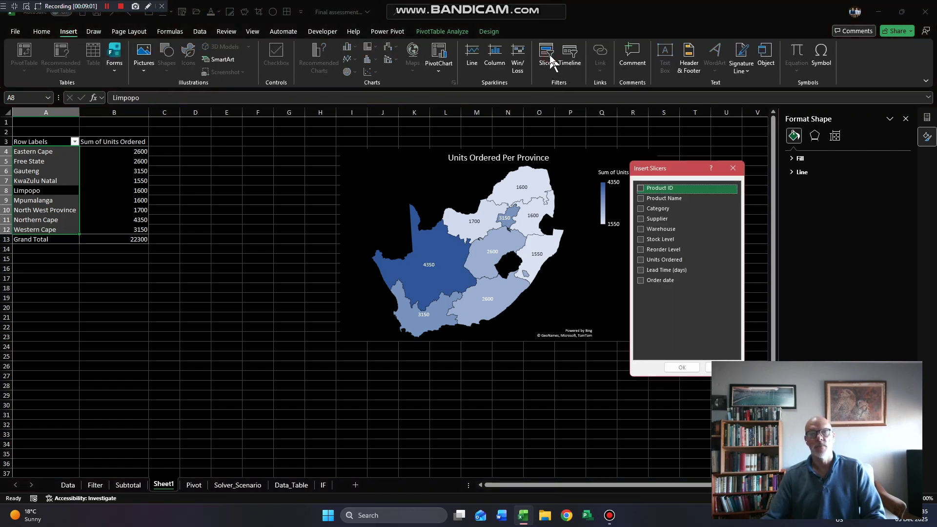
pyautogui.click(641, 208)
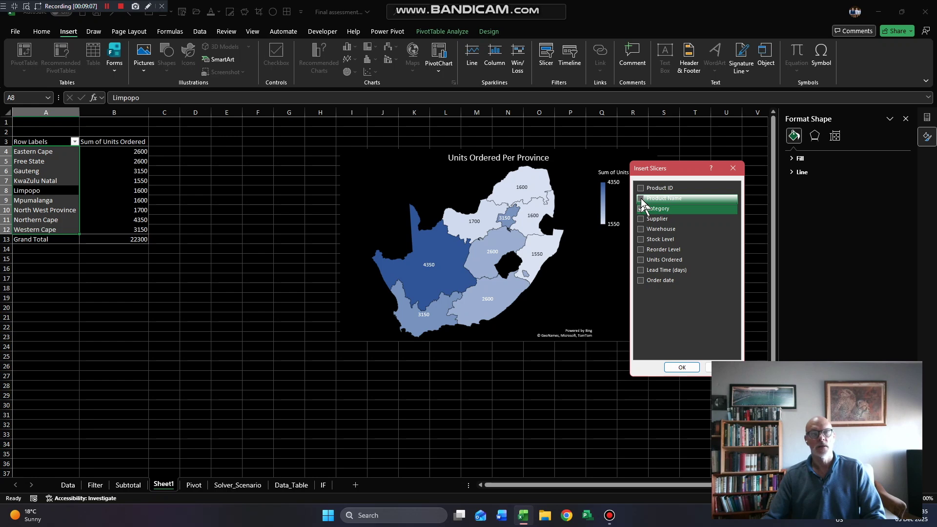
pyautogui.click(640, 199)
pyautogui.click(681, 367)
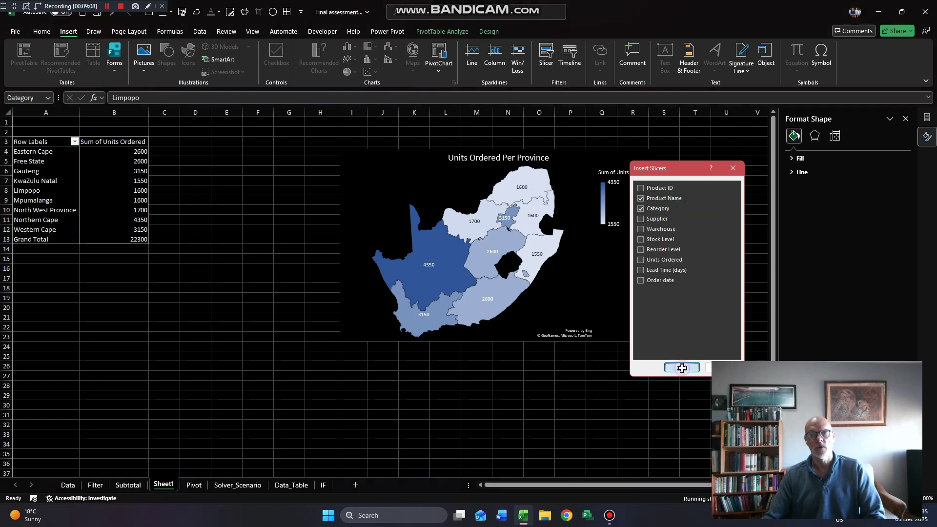
pyautogui.moveTo(381, 229); pyautogui.dragTo(117, 267)
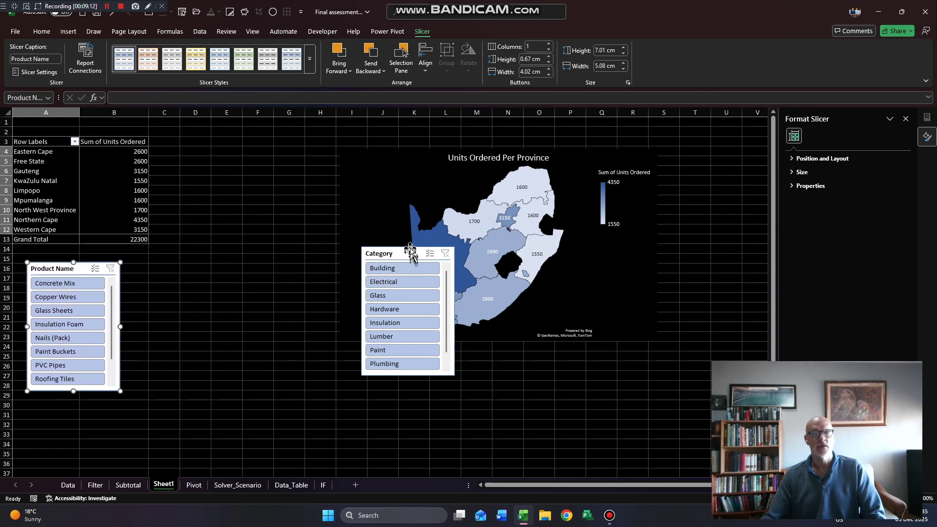
pyautogui.moveTo(406, 254); pyautogui.dragTo(176, 267)
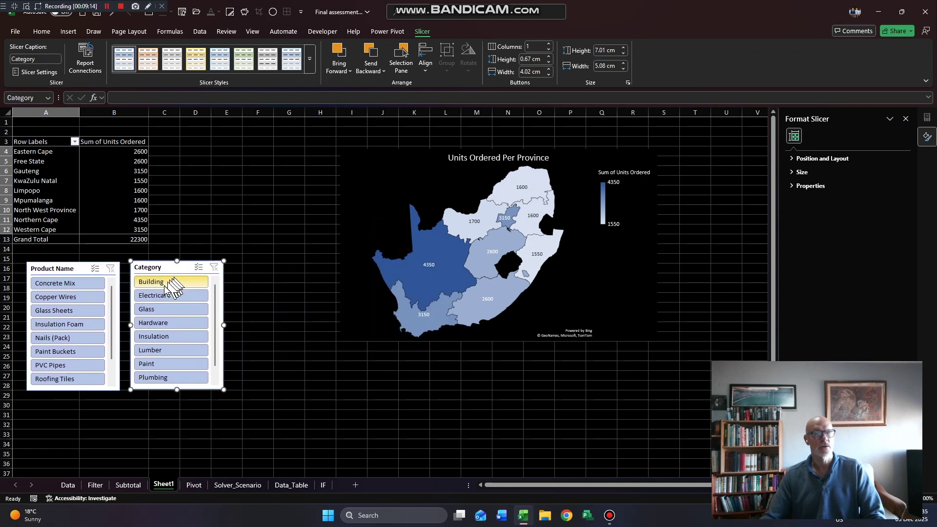
# Test the Category slicer with Building and with Hardware, clearing the filter after each.
pyautogui.click(162, 284)
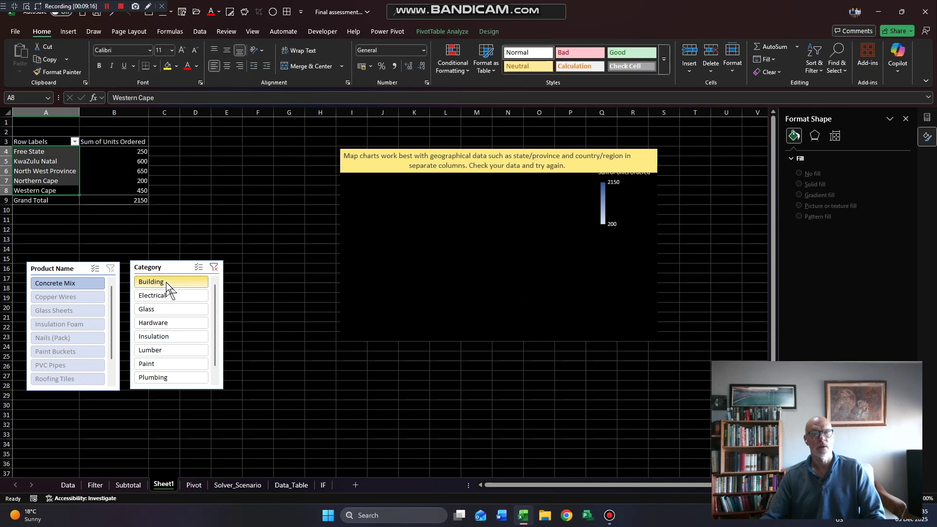
pyautogui.click(214, 268)
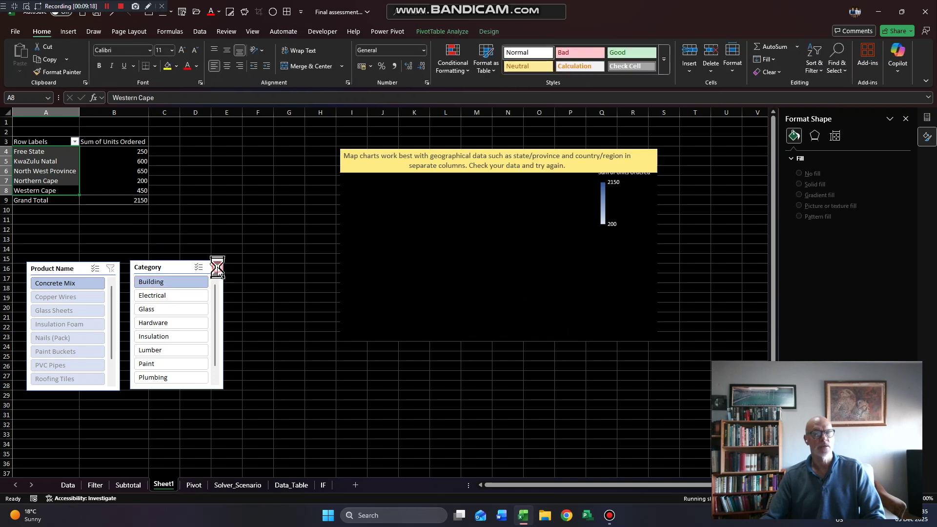
pyautogui.click(151, 324)
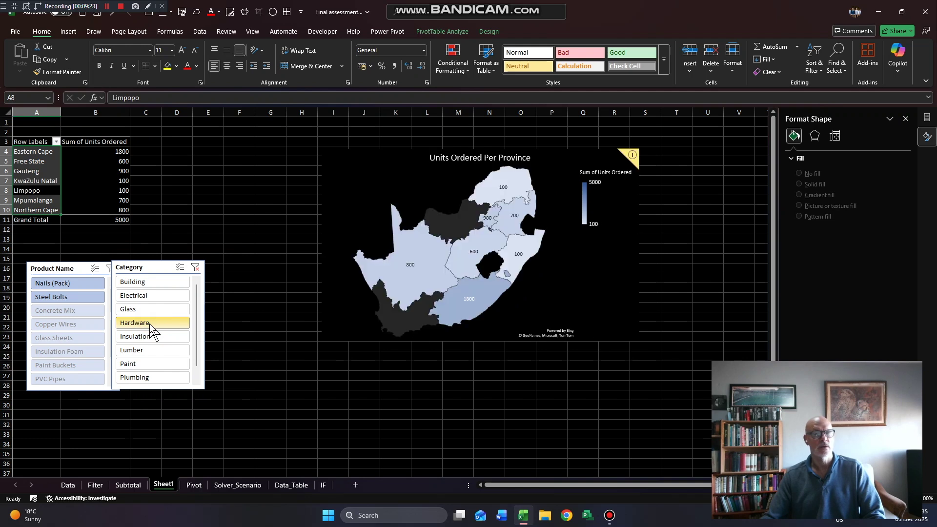
pyautogui.click(195, 267)
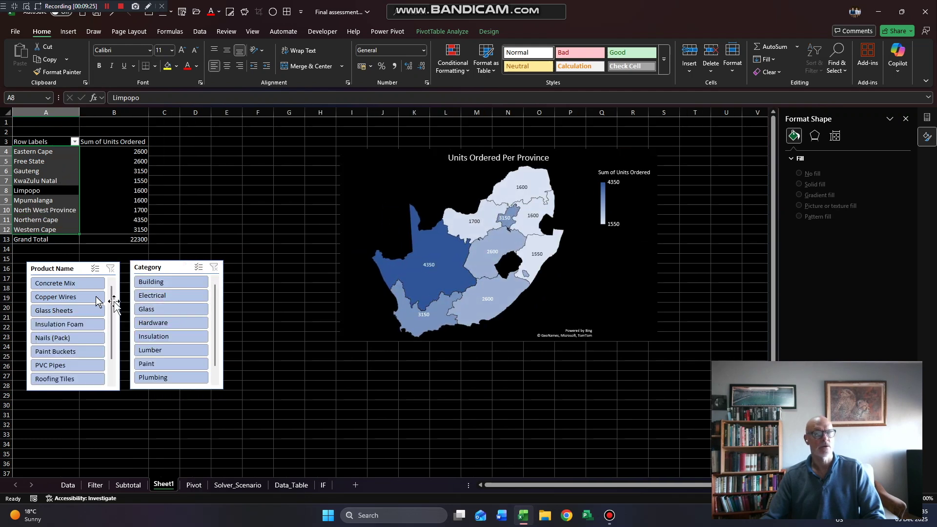
# Test the Product Name slicer with Copper Wires, move it clear of the Category slicer and clear its filter.
pyautogui.click(68, 298)
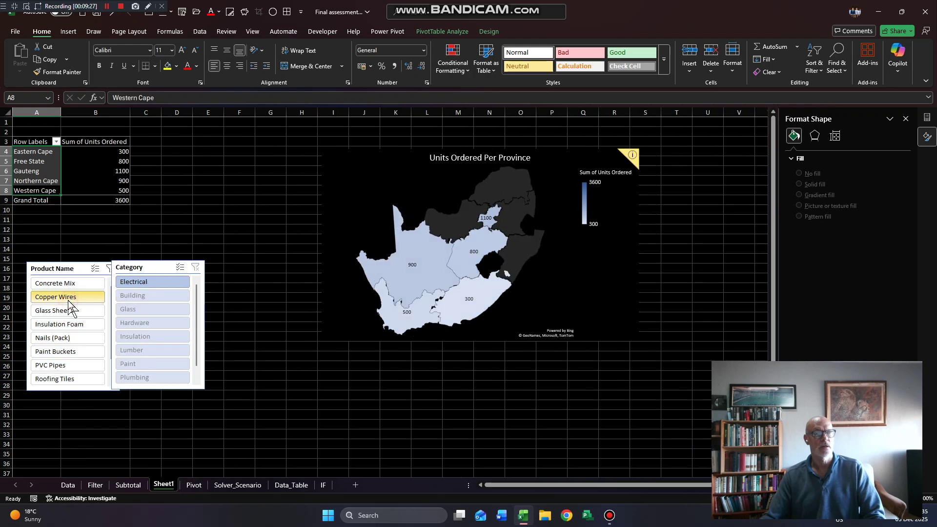
pyautogui.moveTo(83, 266); pyautogui.dragTo(67, 266)
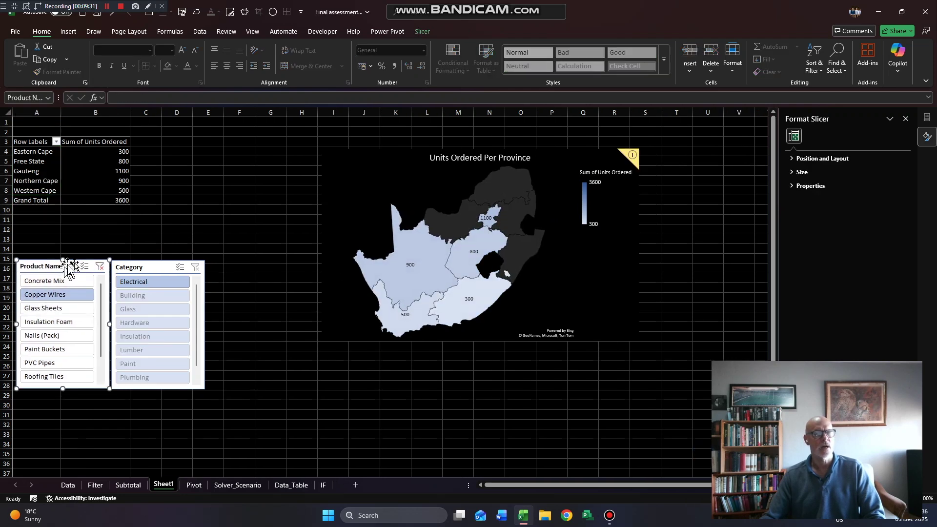
pyautogui.click(99, 266)
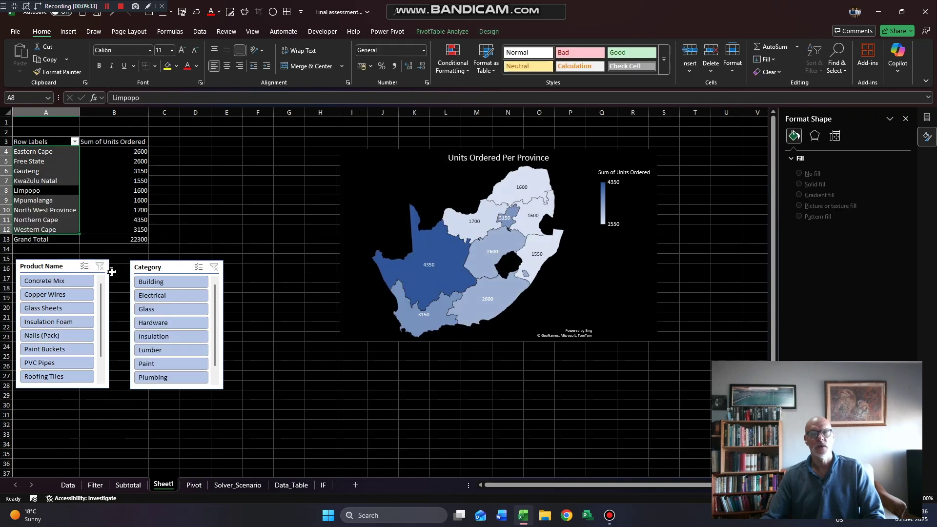